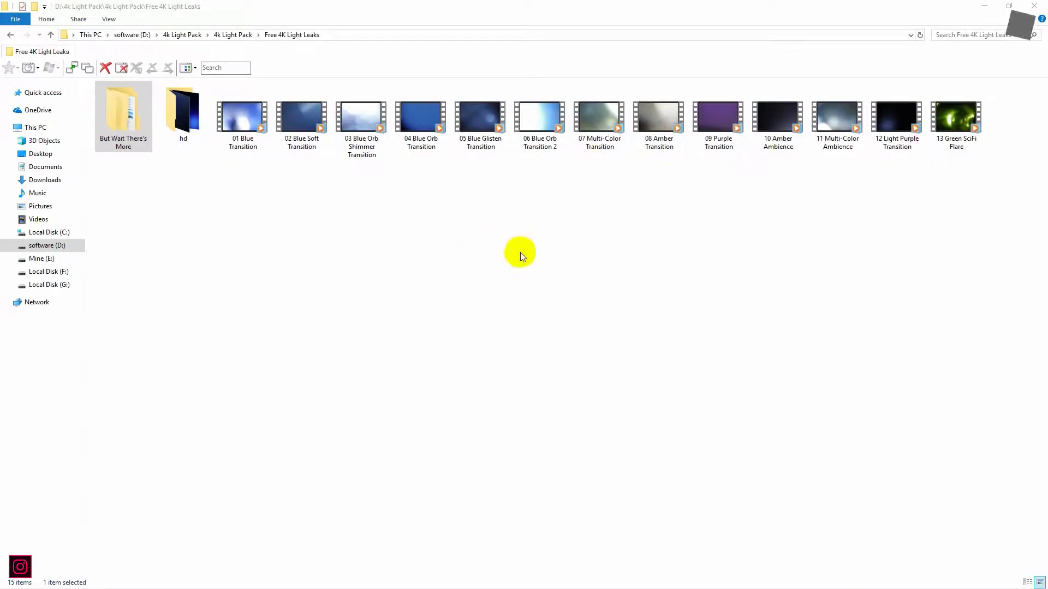
# Browse into the hd folder and back up to Free 4K Light Leaks.
pyautogui.moveTo(245, 202); pyautogui.dragTo(938, 106)
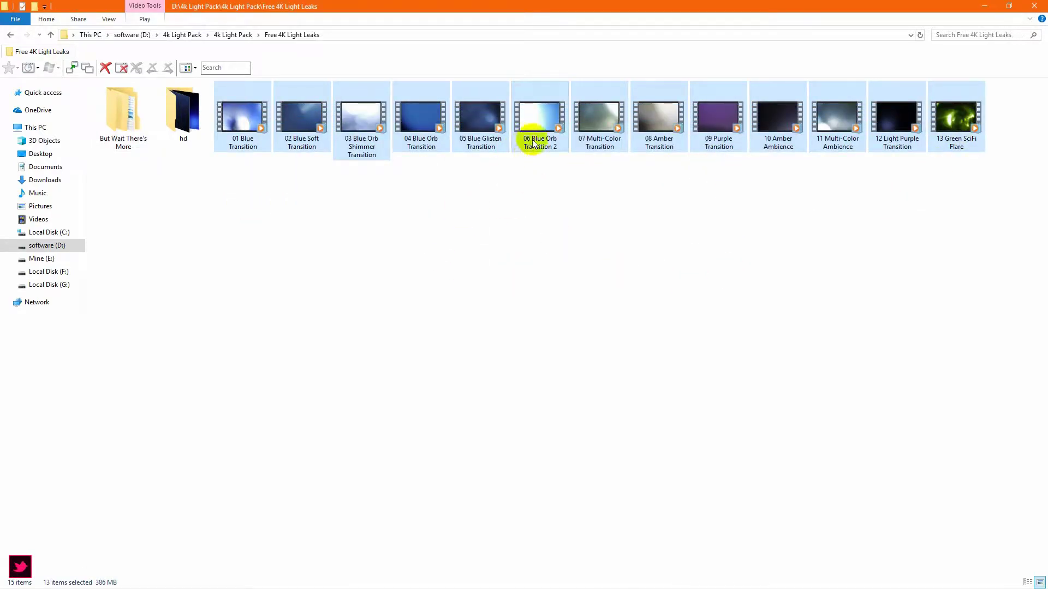
pyautogui.click(380, 208)
pyautogui.doubleClick(181, 115)
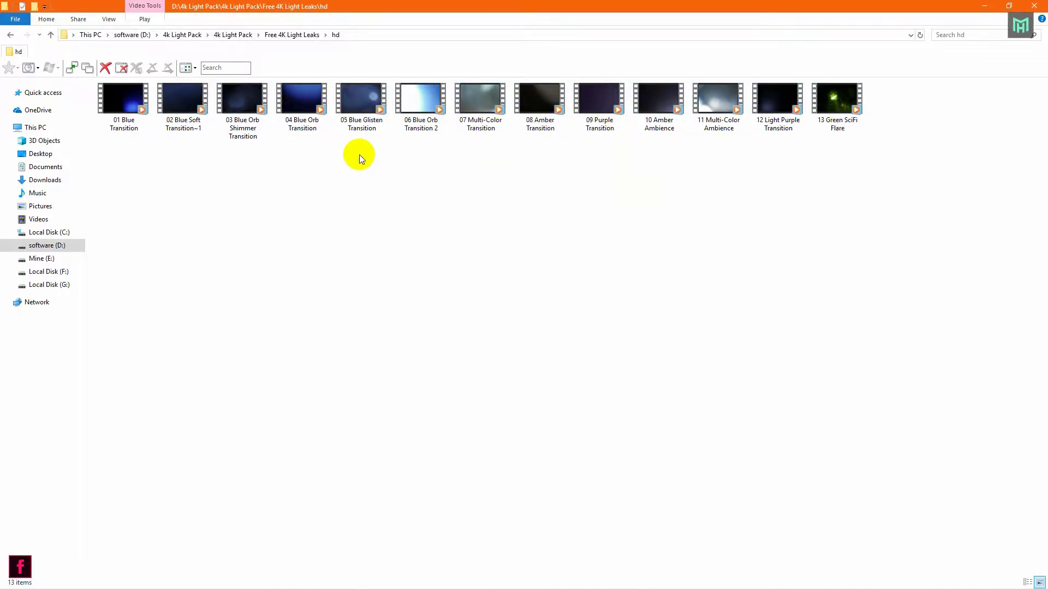
pyautogui.press('BackSpace')
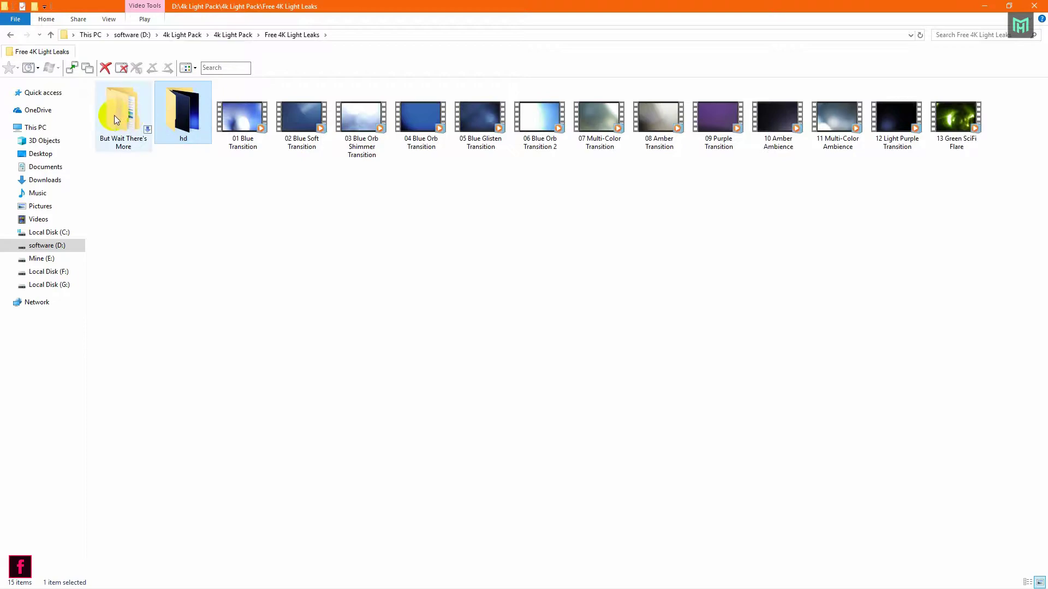
# Open But Wait There's More > Surprise! 8 HD Ambient Light Leaks and select the Warm clip.
pyautogui.doubleClick(130, 110)
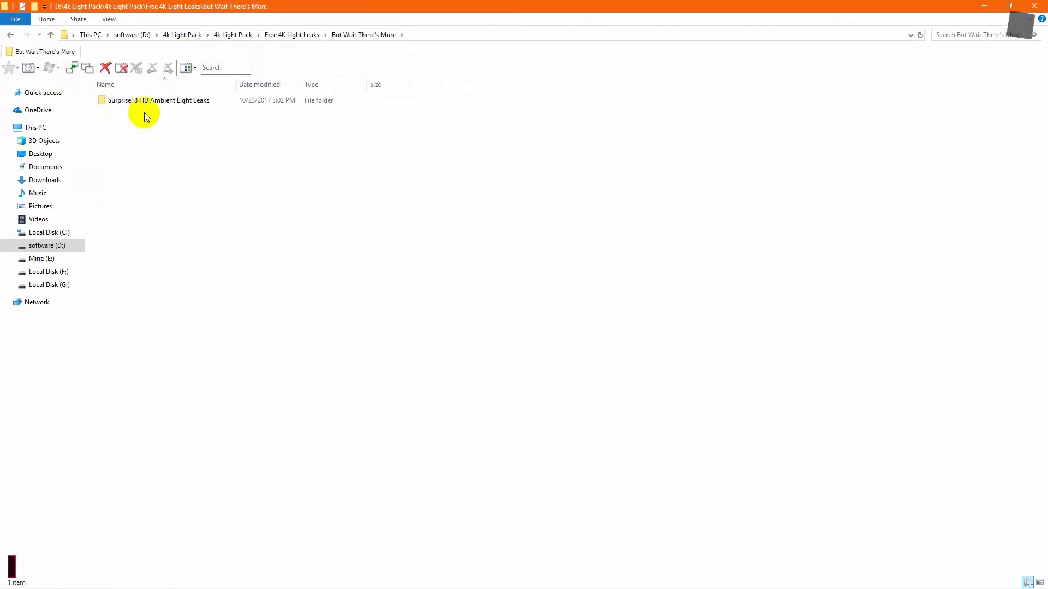
pyautogui.doubleClick(163, 102)
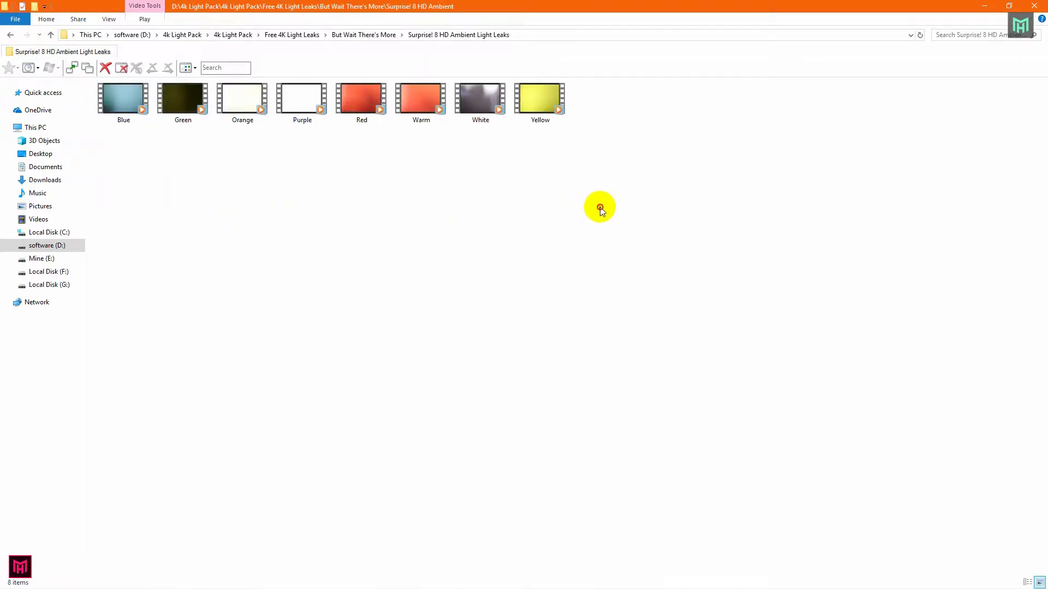
pyautogui.moveTo(600, 209); pyautogui.dragTo(129, 111)
pyautogui.click(146, 129)
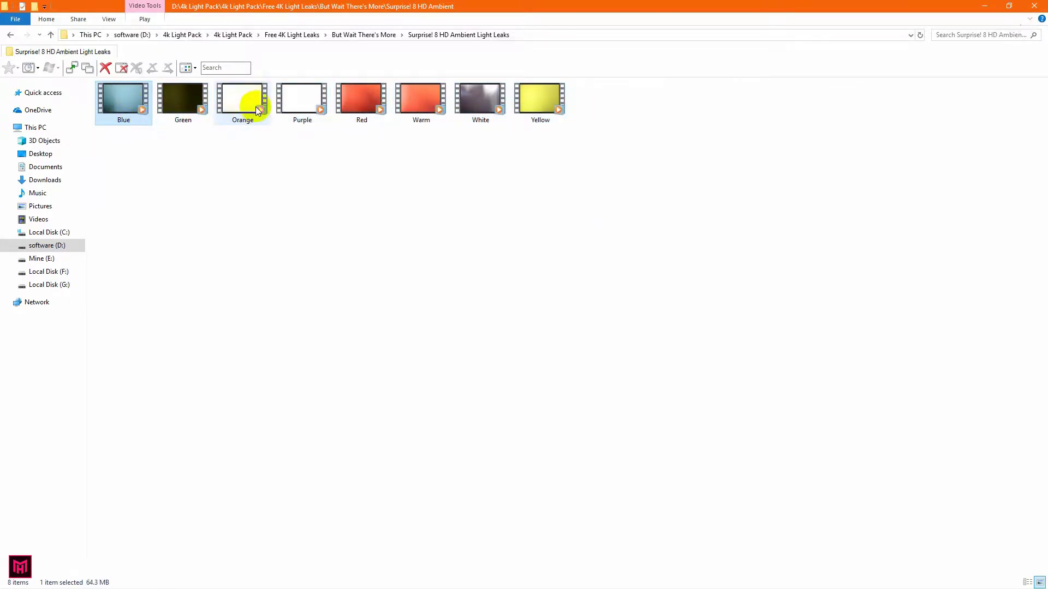
pyautogui.click(412, 104)
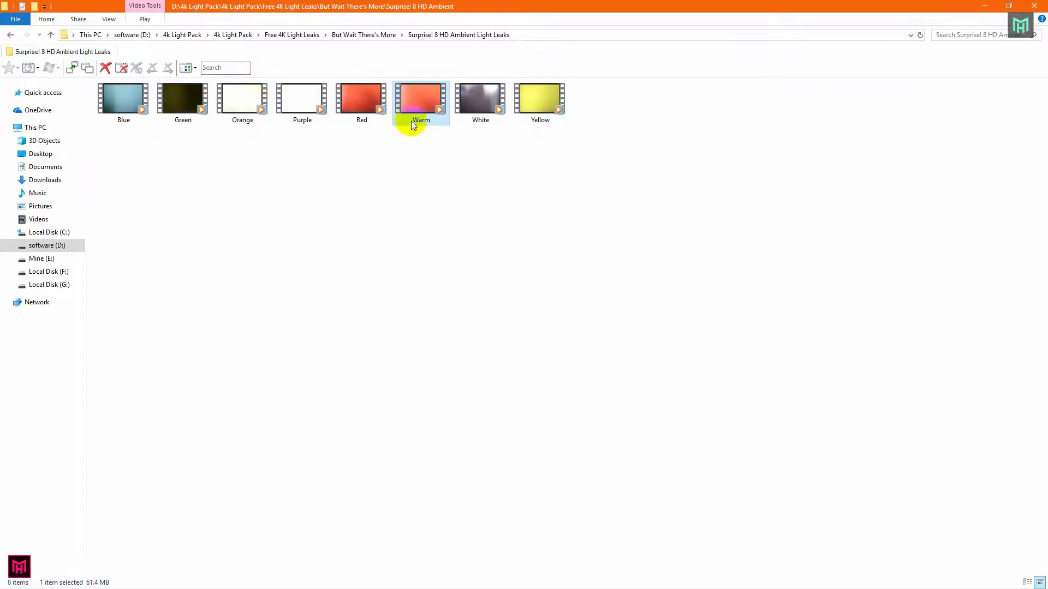
# Switch to After Effects and start a new composition named 'After Effects Logo Animation'.
pyautogui.moveTo(363, 6); pyautogui.dragTo(367, 140)
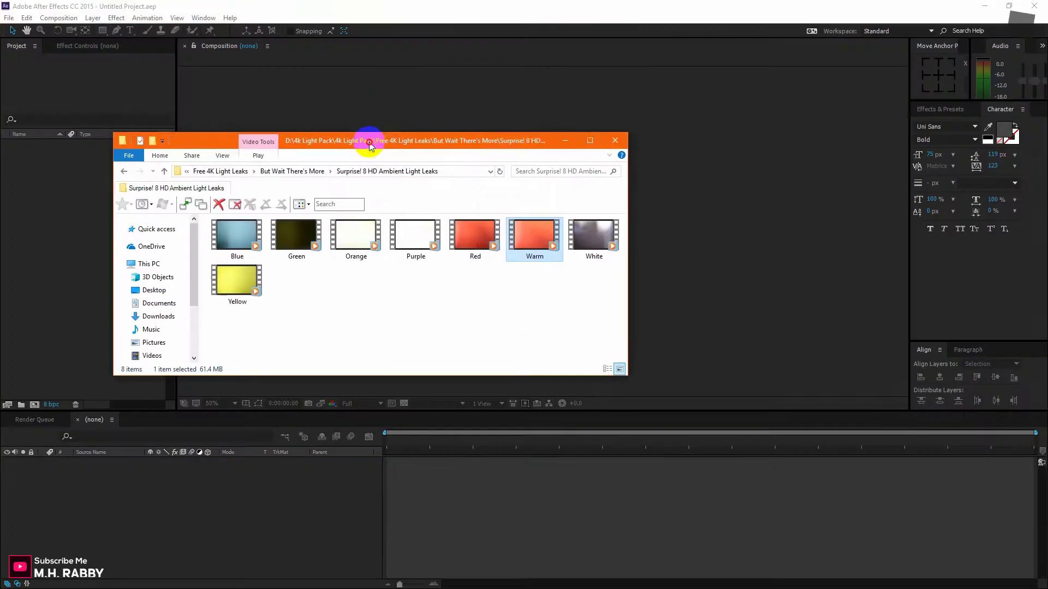
pyautogui.press('super+Down')
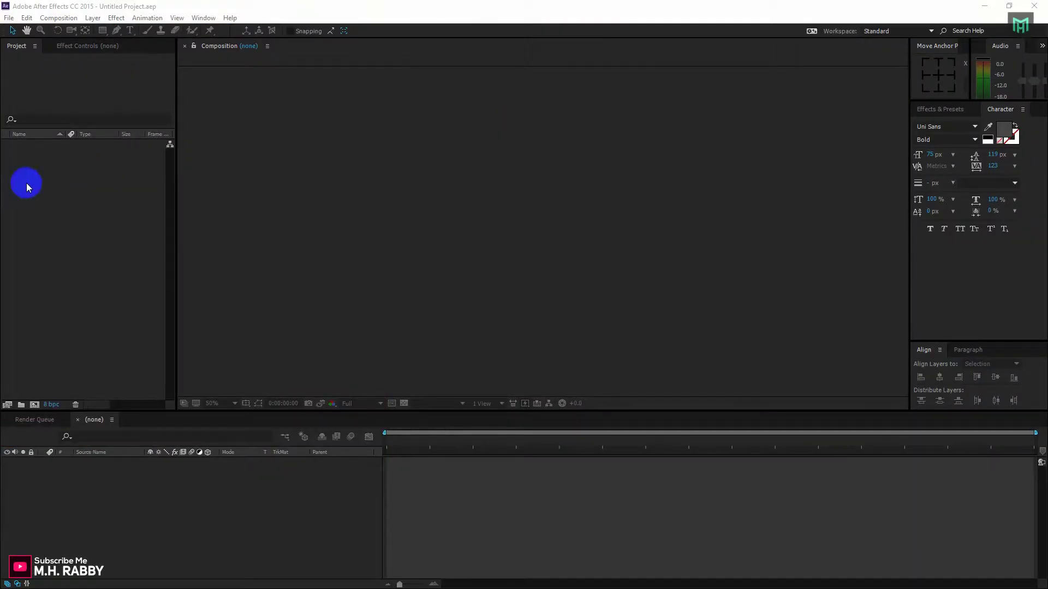
pyautogui.click(93, 185)
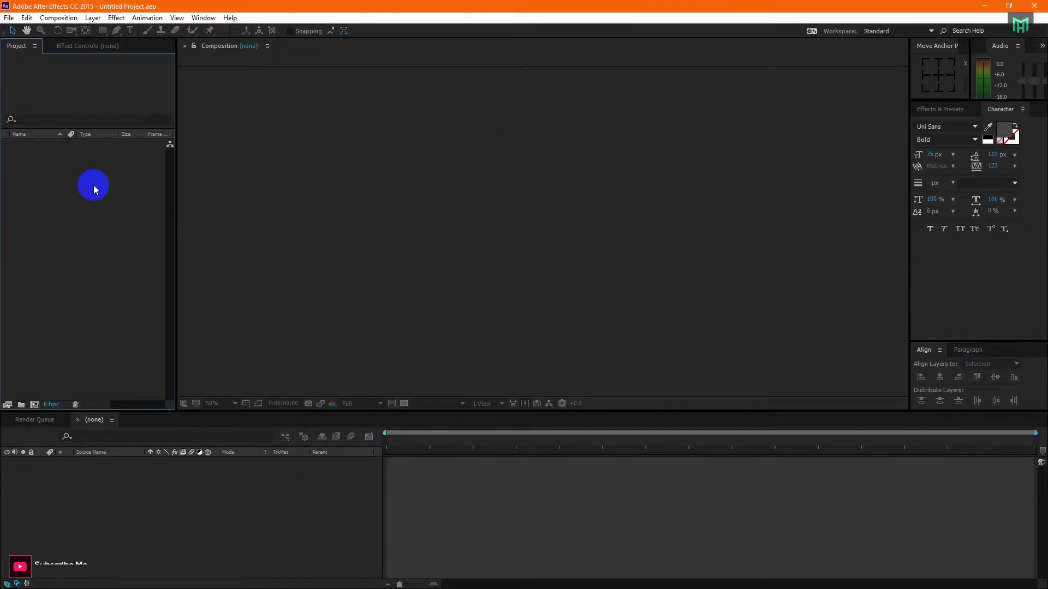
pyautogui.click(35, 404)
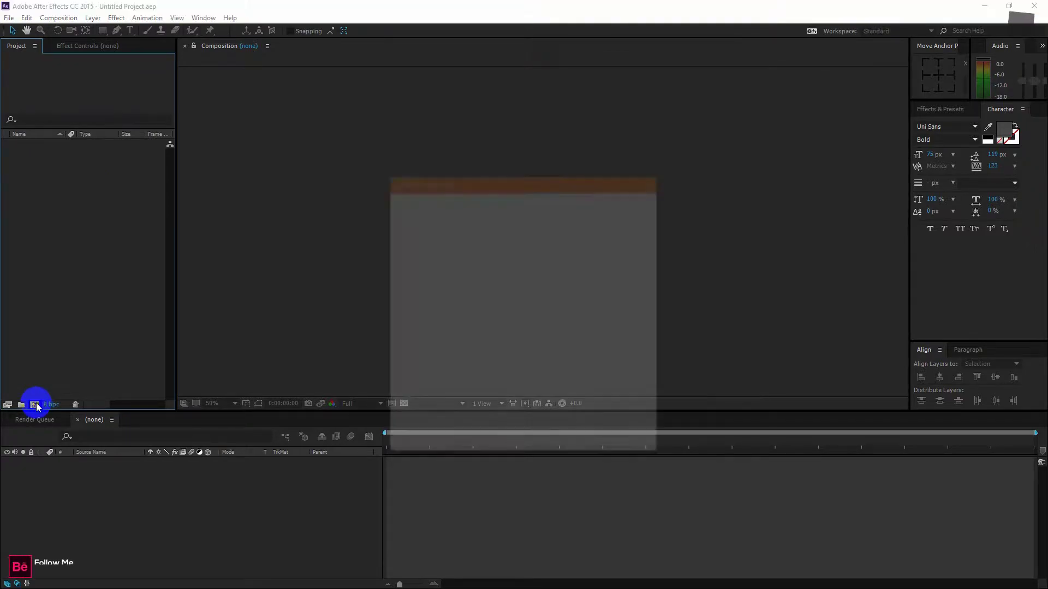
pyautogui.moveTo(494, 136); pyautogui.dragTo(287, 190)
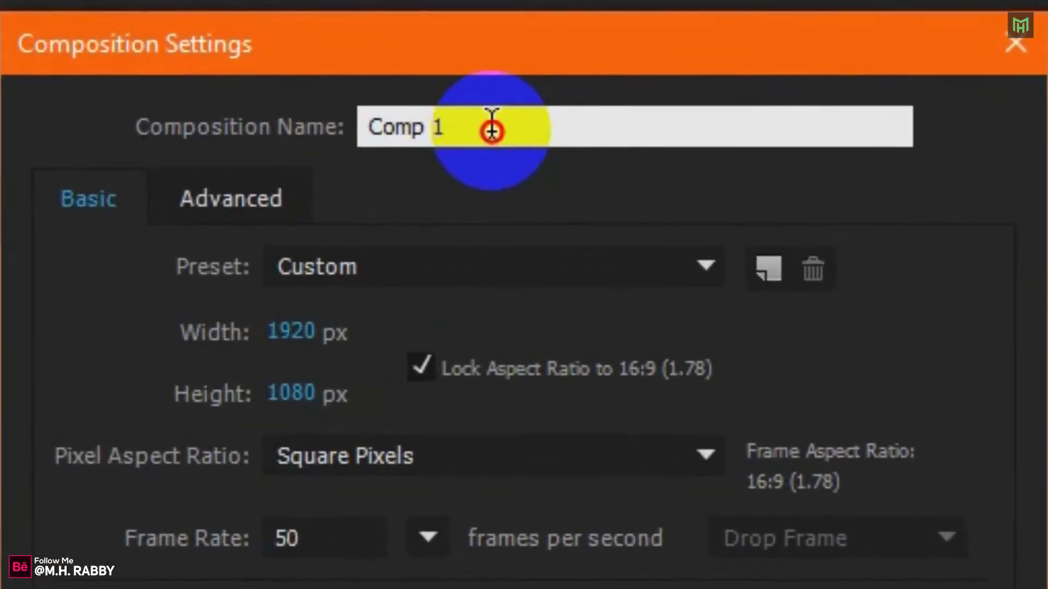
pyautogui.write('Af')
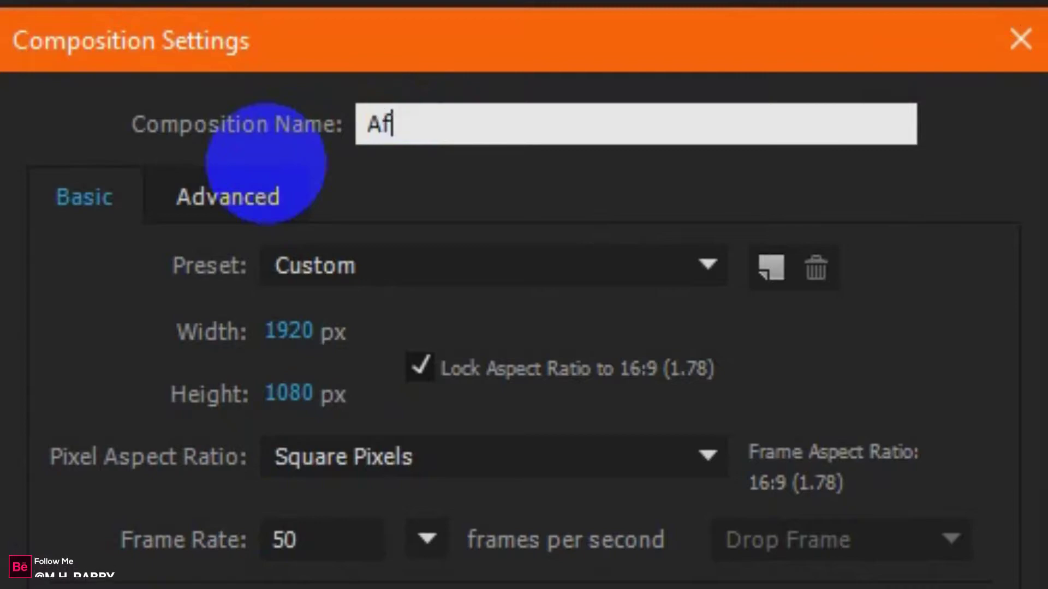
pyautogui.write('ter Effect')
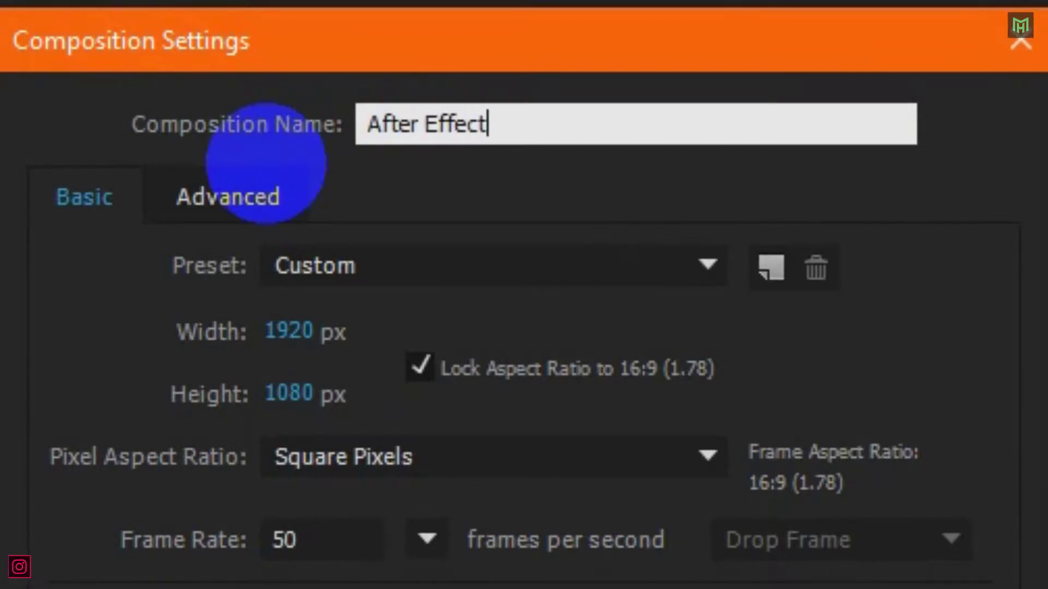
pyautogui.write('s Logo ')
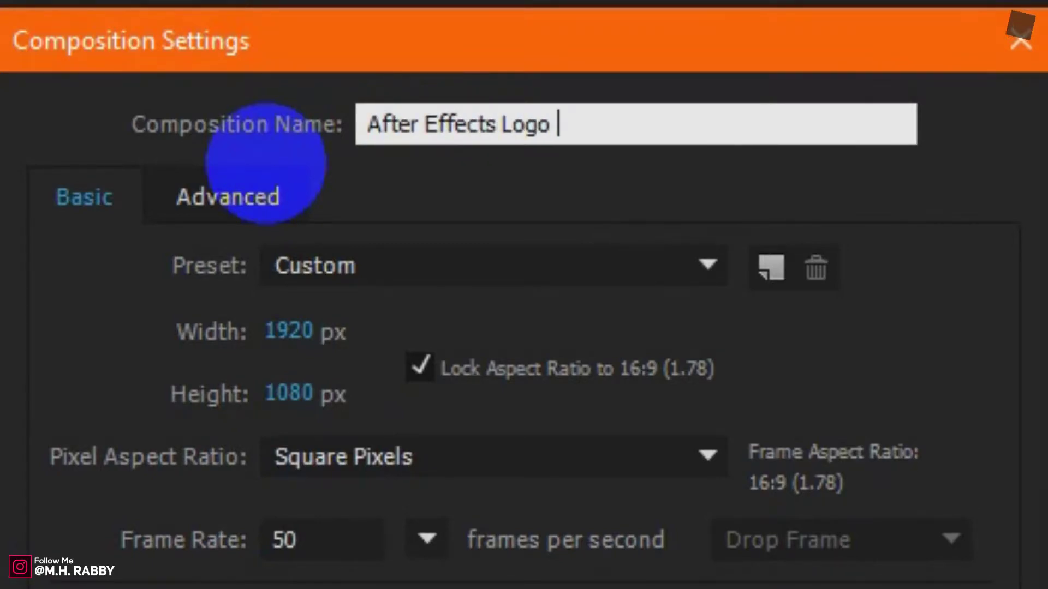
pyautogui.write('Animation')
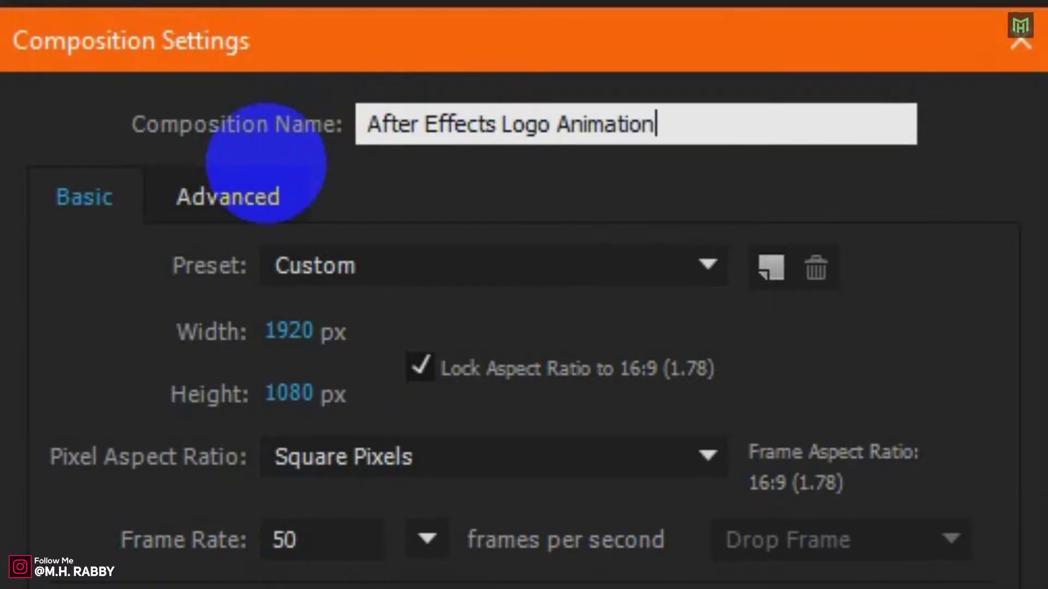
# Set the composition to 1920x1080, 60 fps, Full resolution and 10 seconds.
pyautogui.click(317, 323)
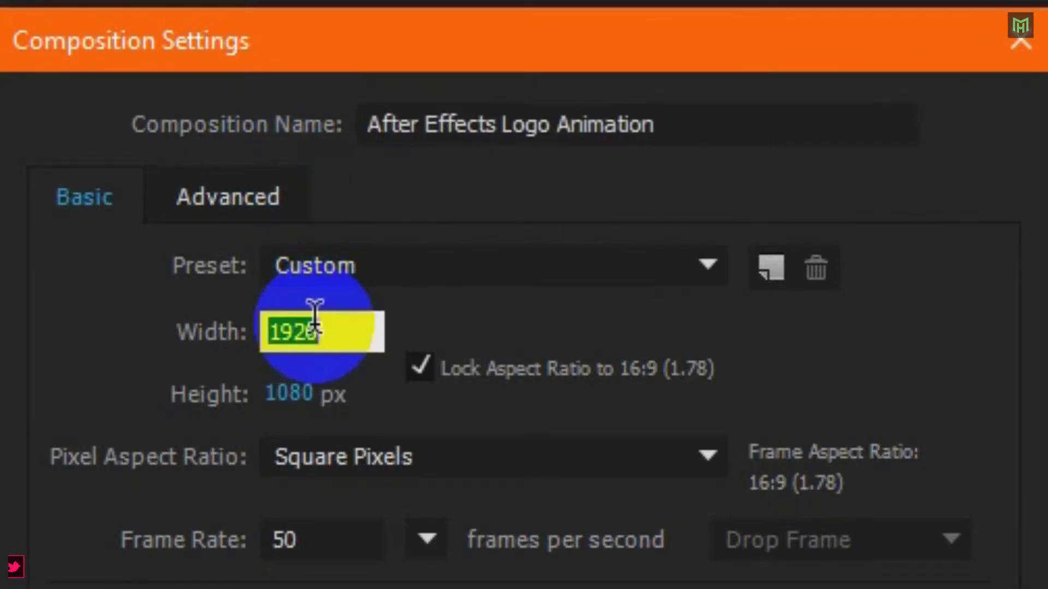
pyautogui.click(325, 388)
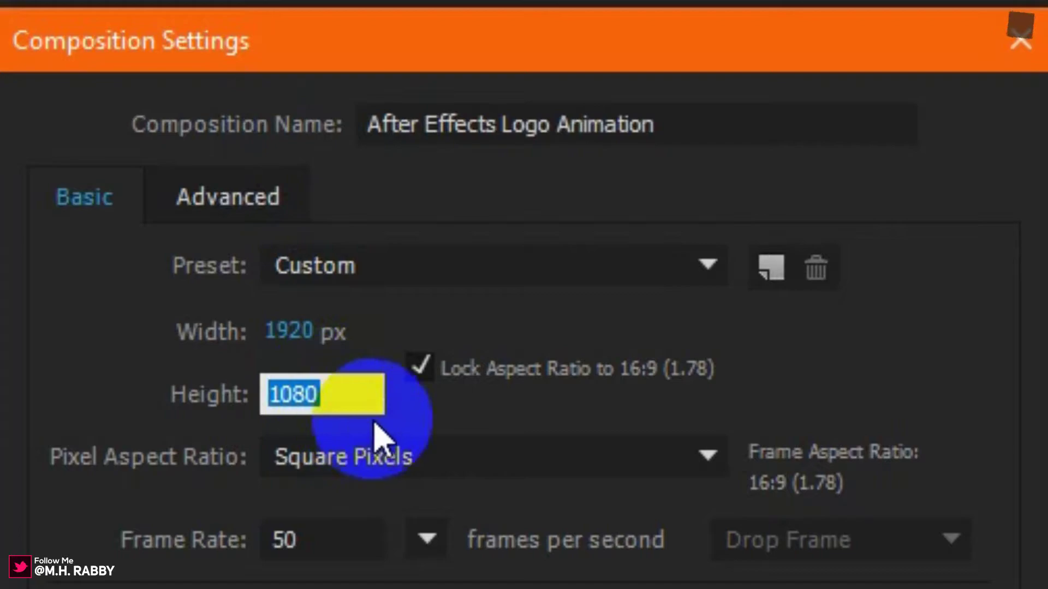
pyautogui.click(427, 539)
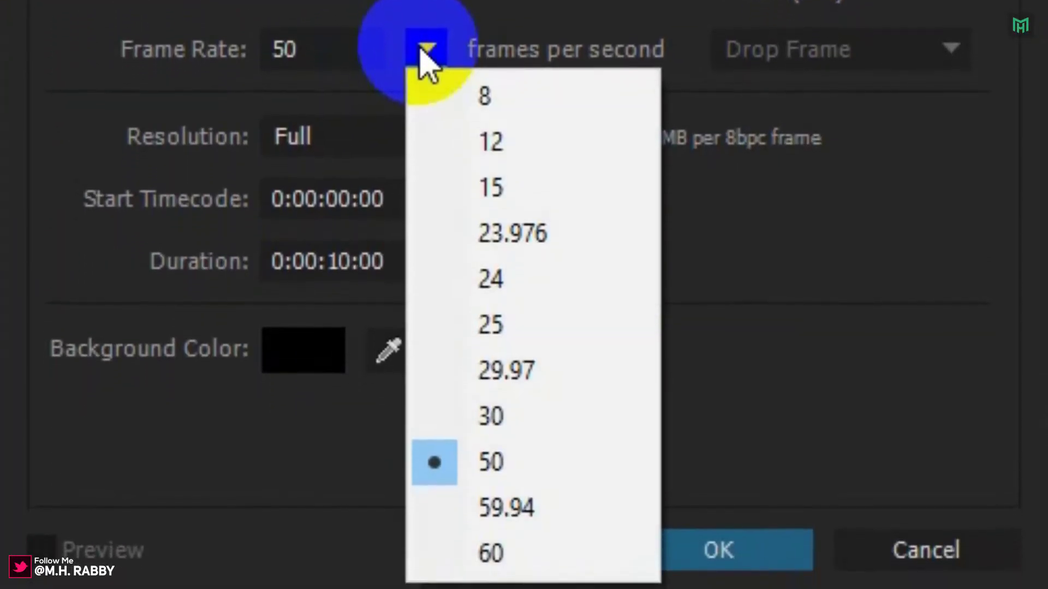
pyautogui.click(499, 554)
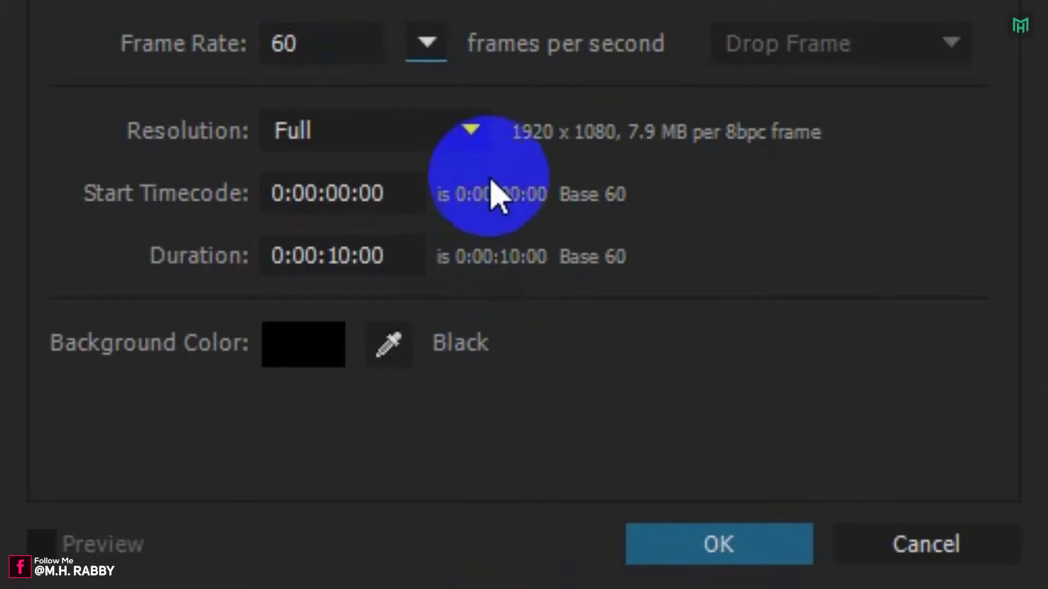
pyautogui.click(470, 134)
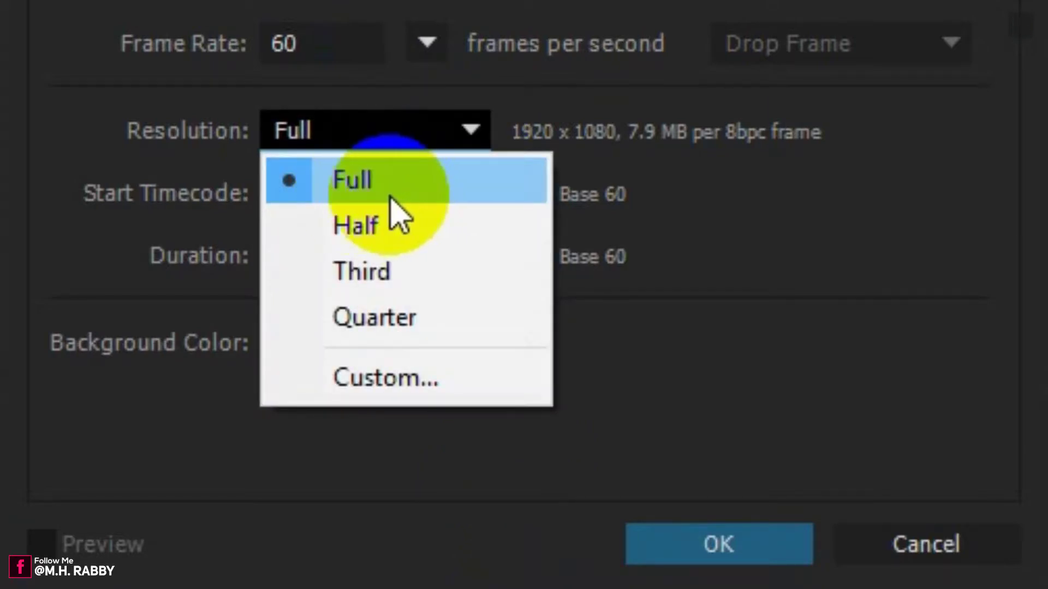
pyautogui.click(390, 197)
pyautogui.click(352, 257)
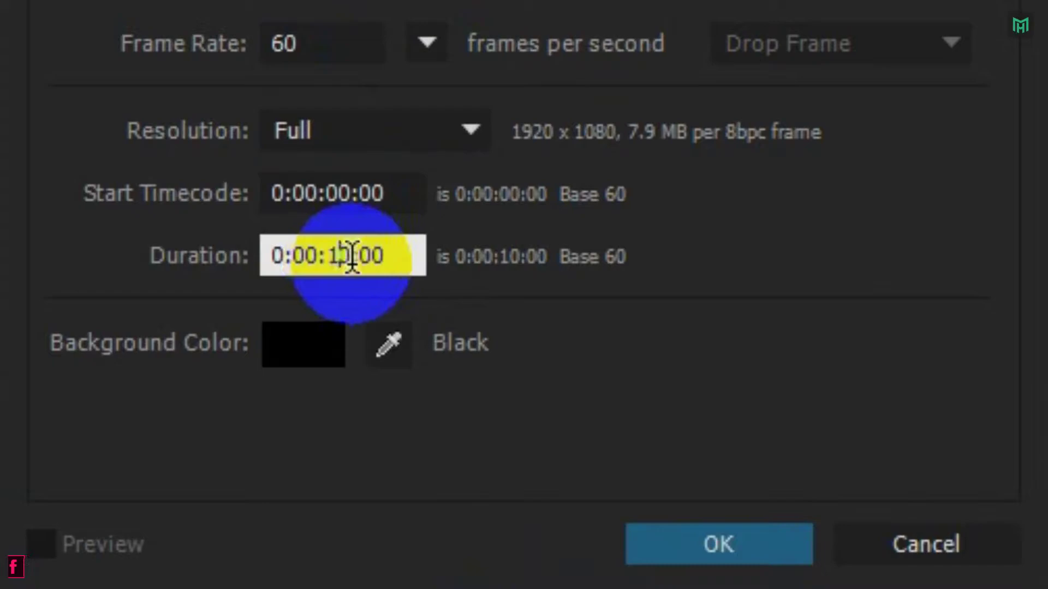
pyautogui.click(556, 351)
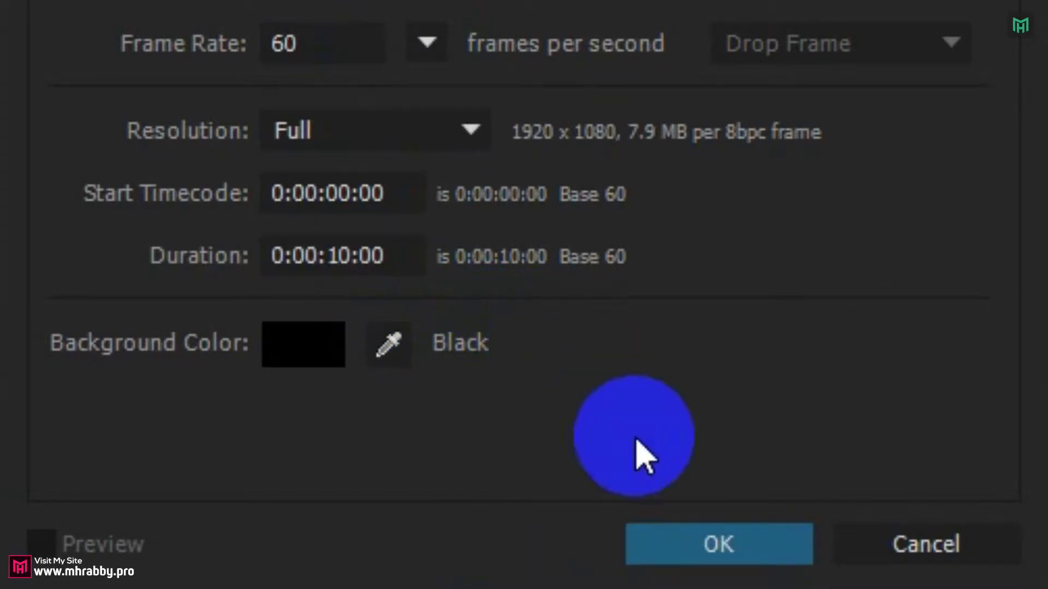
pyautogui.click(654, 544)
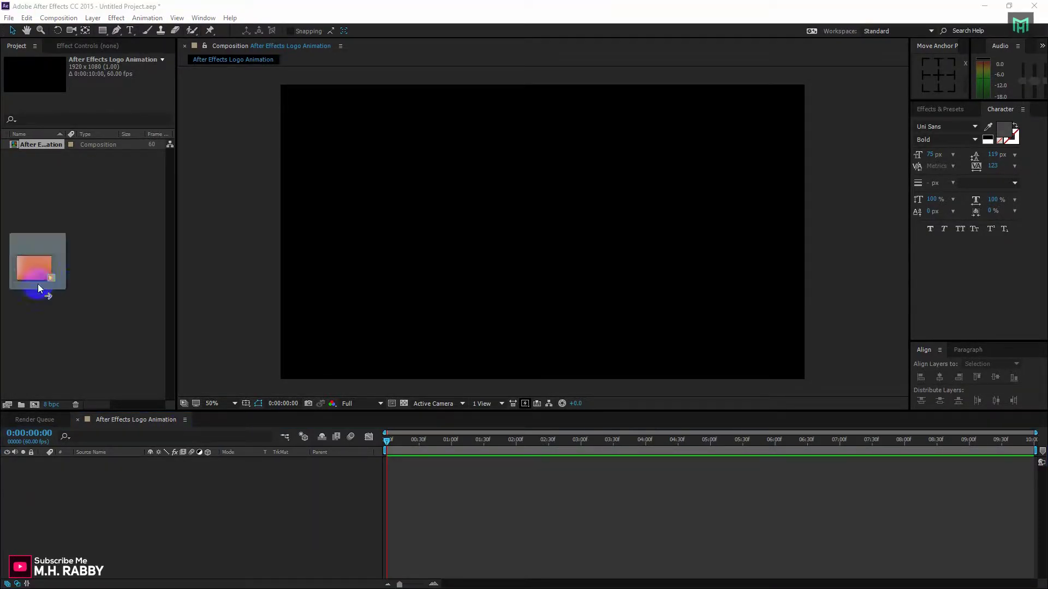
# Drag Warm.mp4, Purple.mp4, Blue.mp4 and lexylogo.png from Explorer into the Project panel.
pyautogui.moveTo(38, 284); pyautogui.dragTo(109, 279)
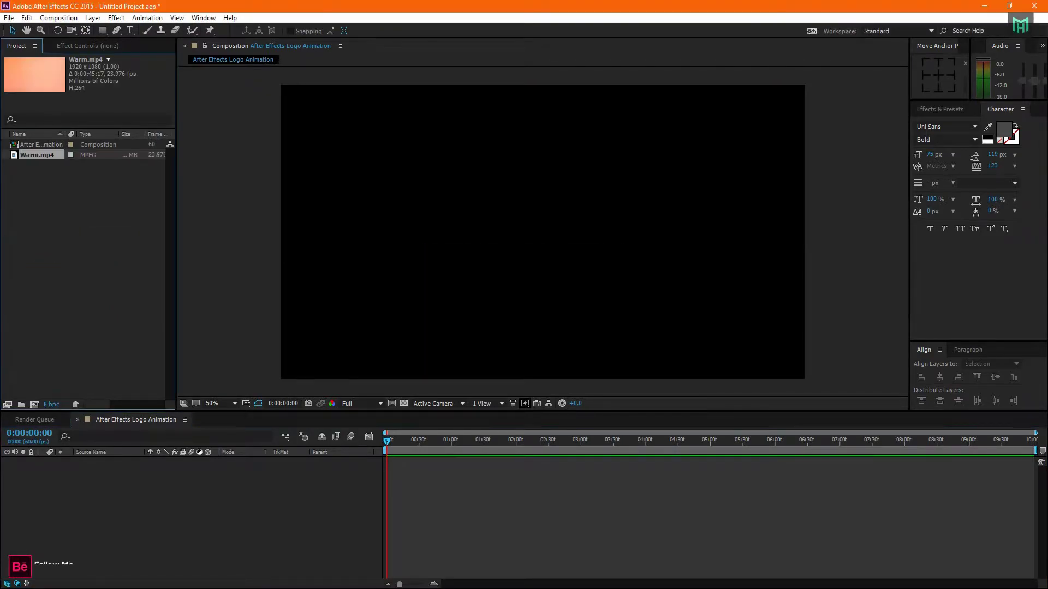
pyautogui.moveTo(3, 262); pyautogui.dragTo(98, 250)
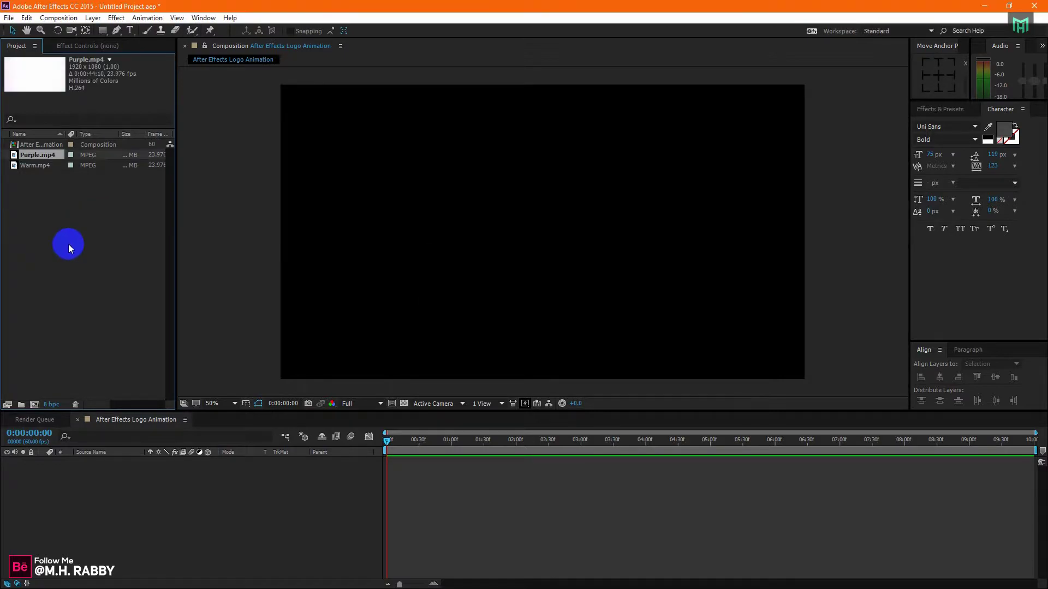
pyautogui.moveTo(3, 229); pyautogui.dragTo(119, 247)
pyautogui.click(44, 202)
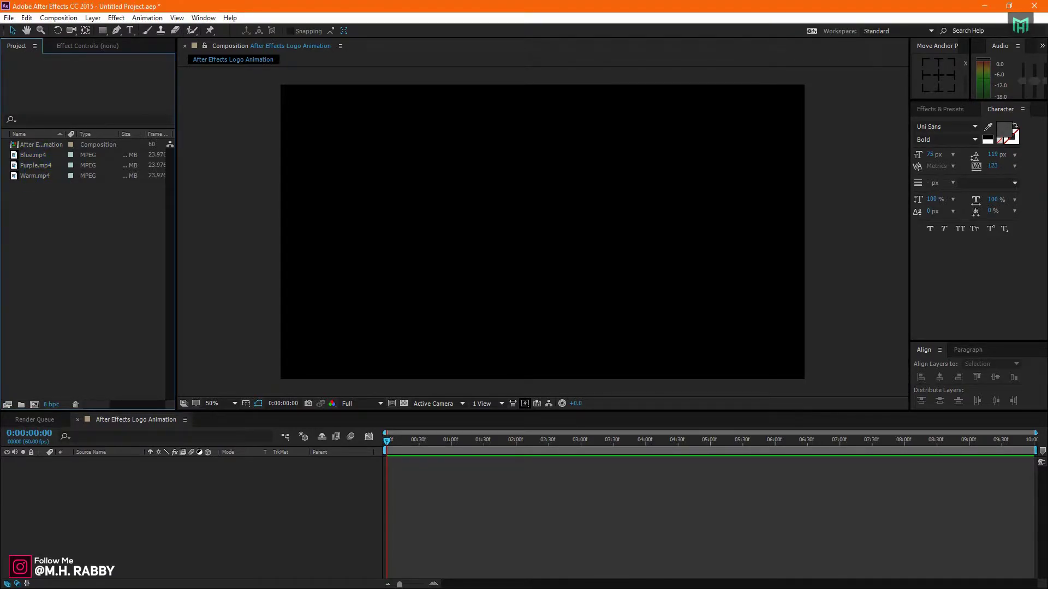
pyautogui.moveTo(2, 235); pyautogui.dragTo(62, 241)
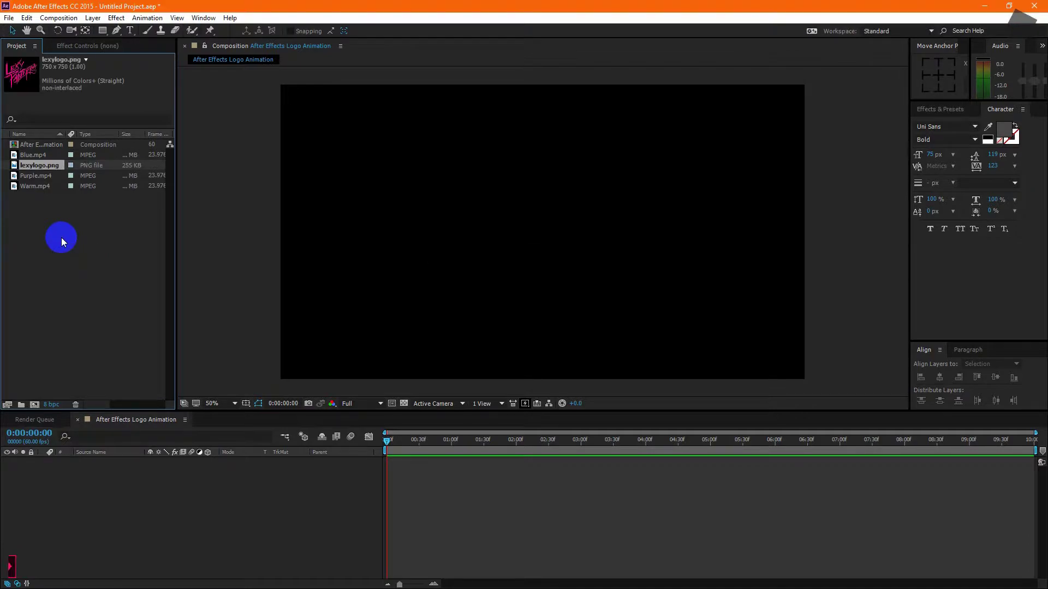
pyautogui.moveTo(44, 166); pyautogui.dragTo(107, 244)
# Place the logo in the comp and keyframe its Scale up to 119% later on.
pyautogui.moveTo(130, 443); pyautogui.dragTo(113, 467)
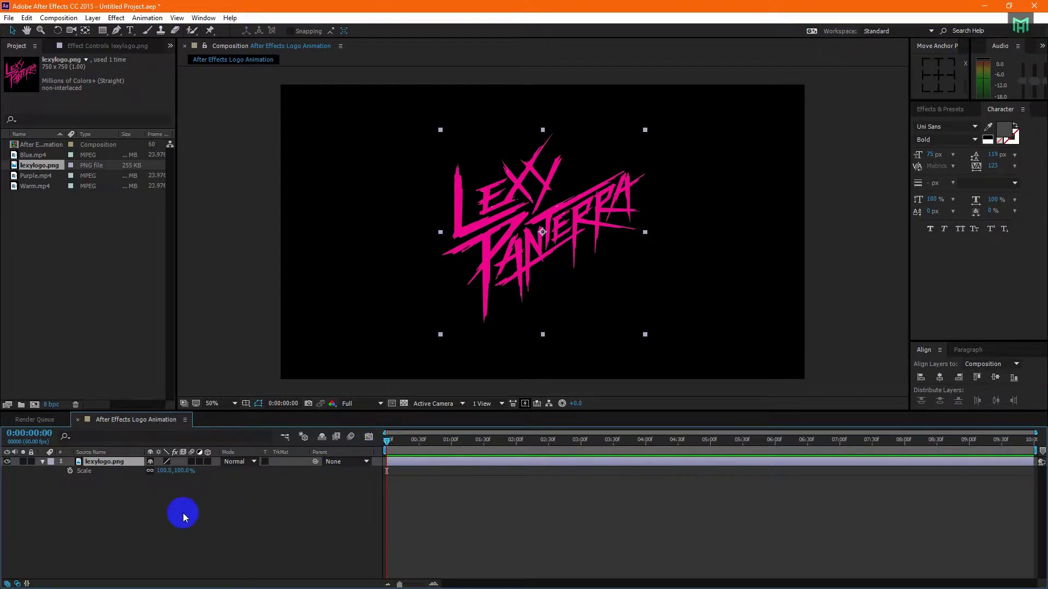
pyautogui.click(69, 471)
pyautogui.moveTo(456, 440); pyautogui.dragTo(731, 501)
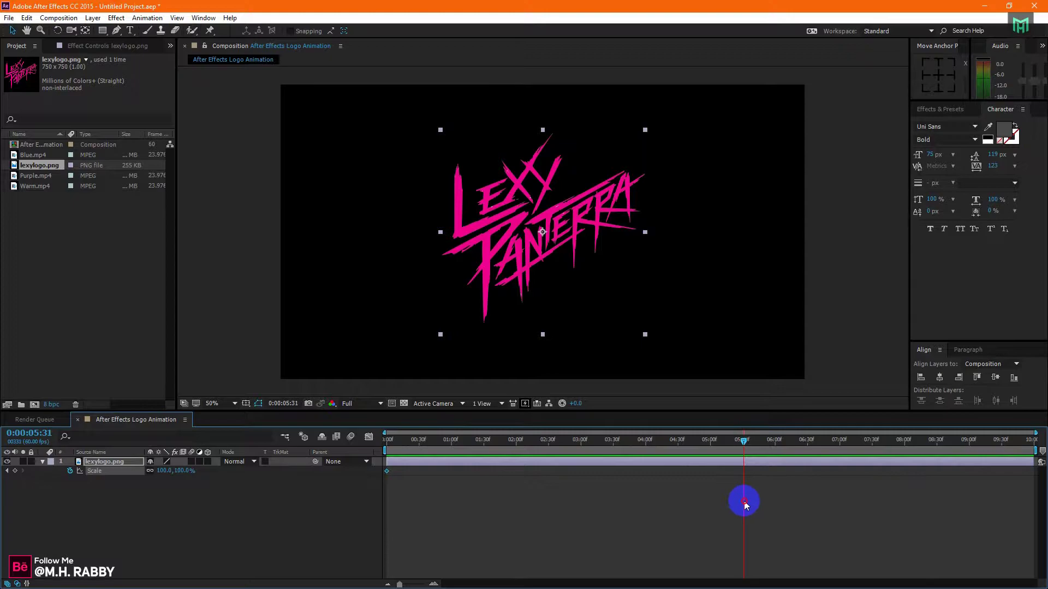
pyautogui.moveTo(181, 472); pyautogui.dragTo(194, 472)
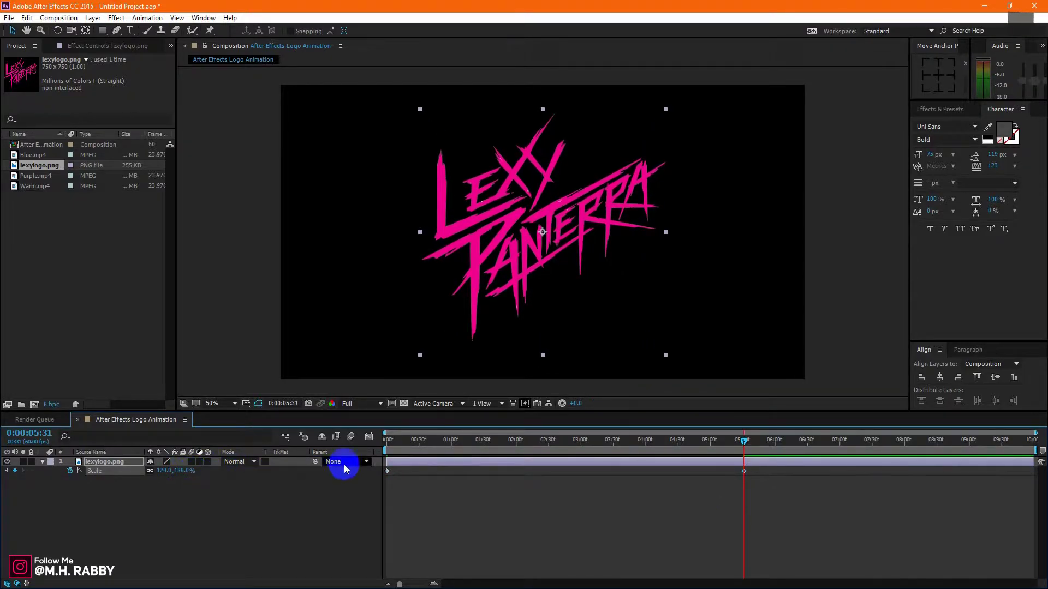
pyautogui.moveTo(417, 439); pyautogui.dragTo(349, 454)
pyautogui.press('space')
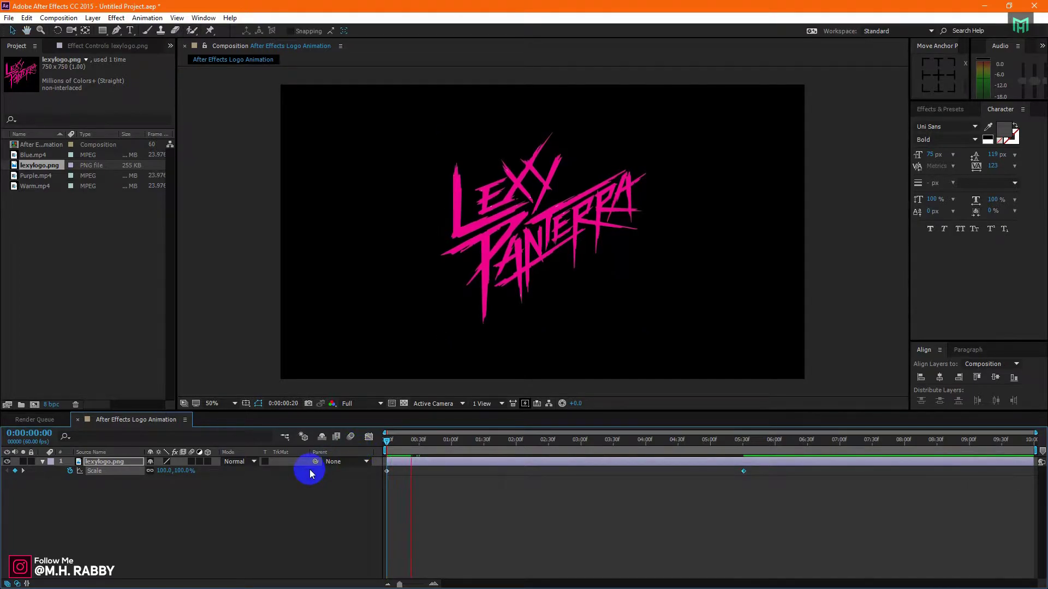
# Lower the starting Scale keyframe to 93% and preview the scale-up.
pyautogui.moveTo(444, 439); pyautogui.dragTo(339, 451)
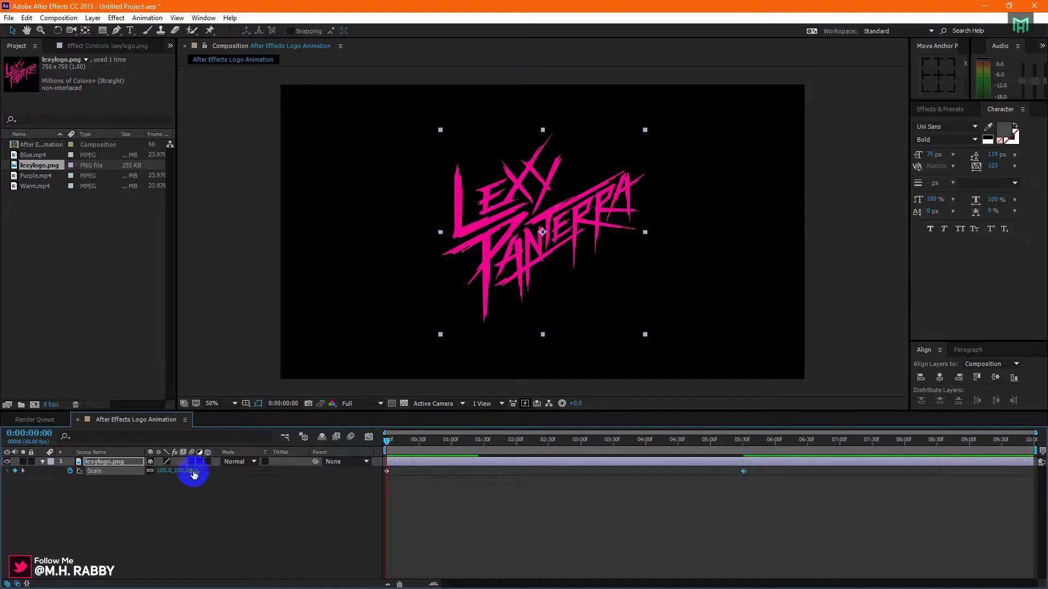
pyautogui.moveTo(183, 473); pyautogui.dragTo(178, 470)
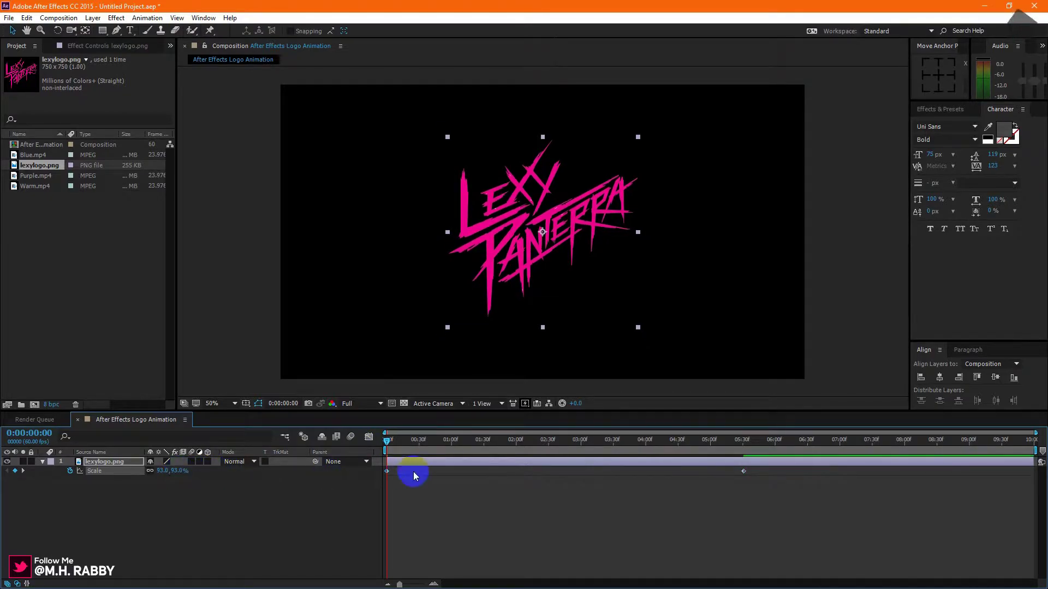
pyautogui.click(436, 501)
pyautogui.press('space')
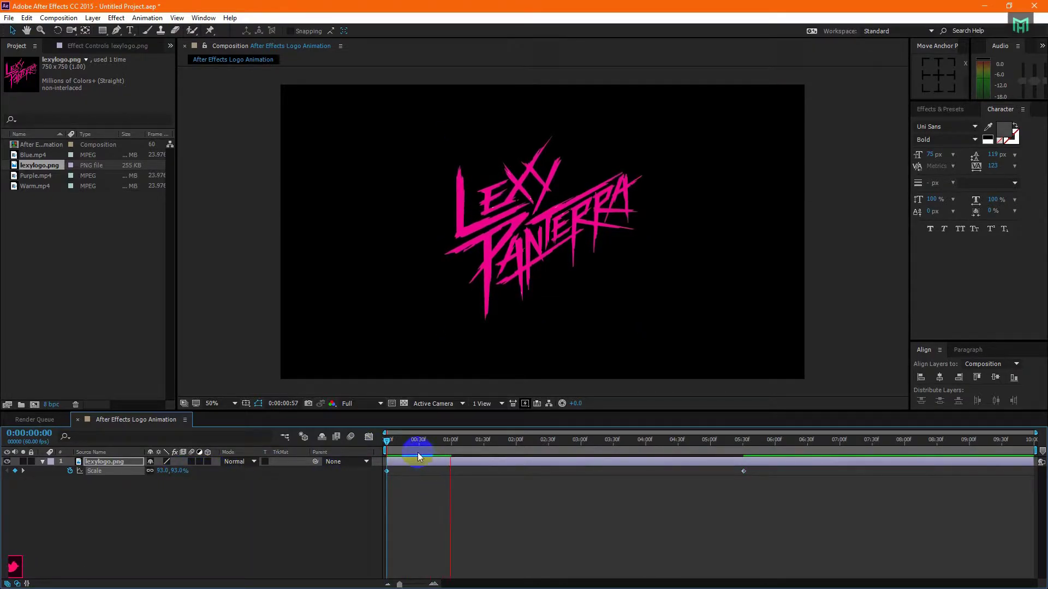
pyautogui.click(433, 444)
# Apply Easy Ease (F9) to both Scale keyframes.
pyautogui.click(643, 502)
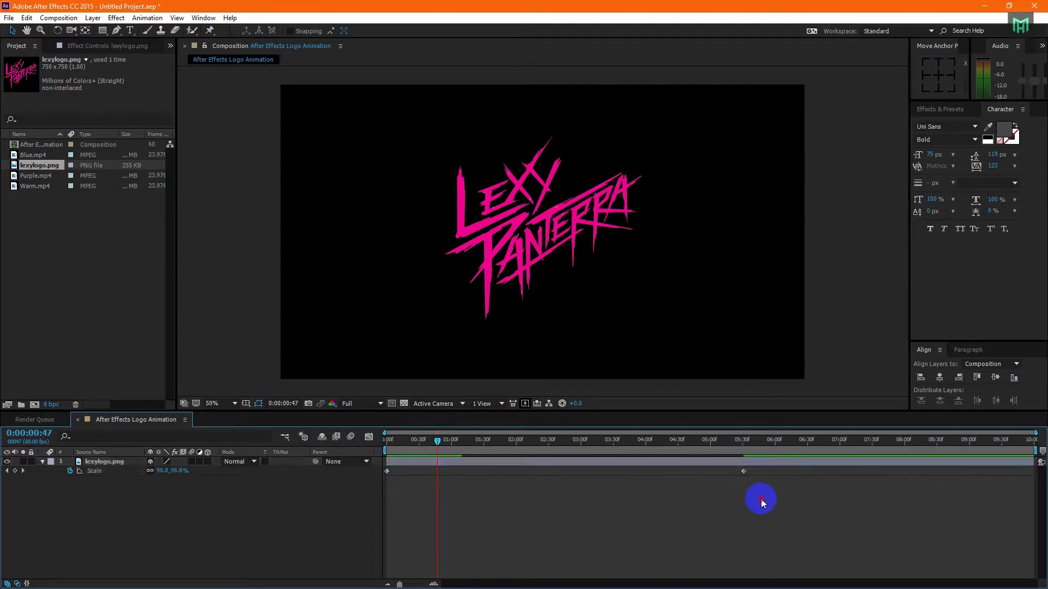
pyautogui.moveTo(761, 499); pyautogui.dragTo(369, 472)
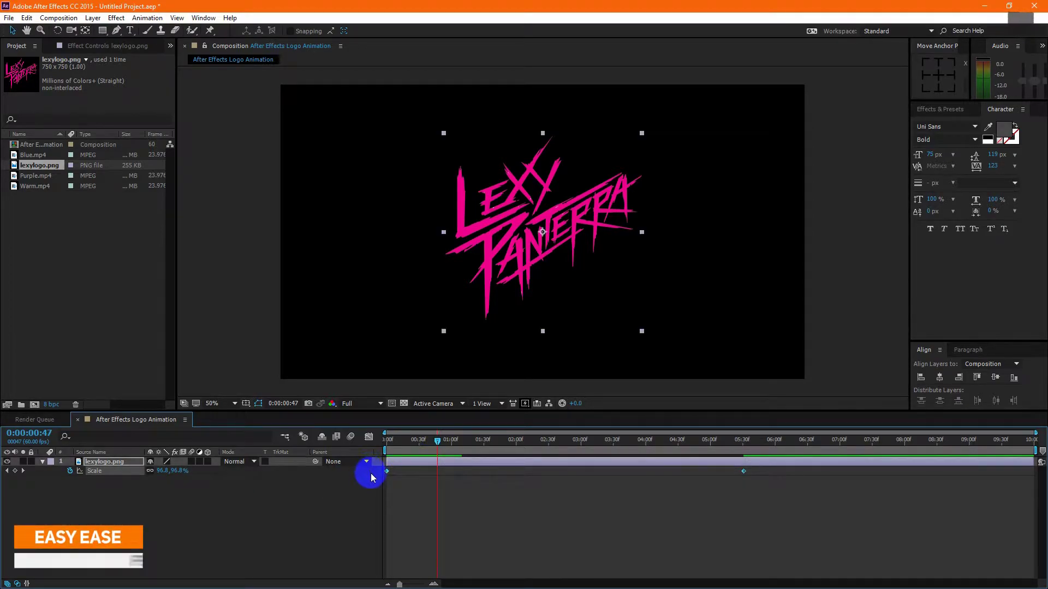
pyautogui.press('F9')
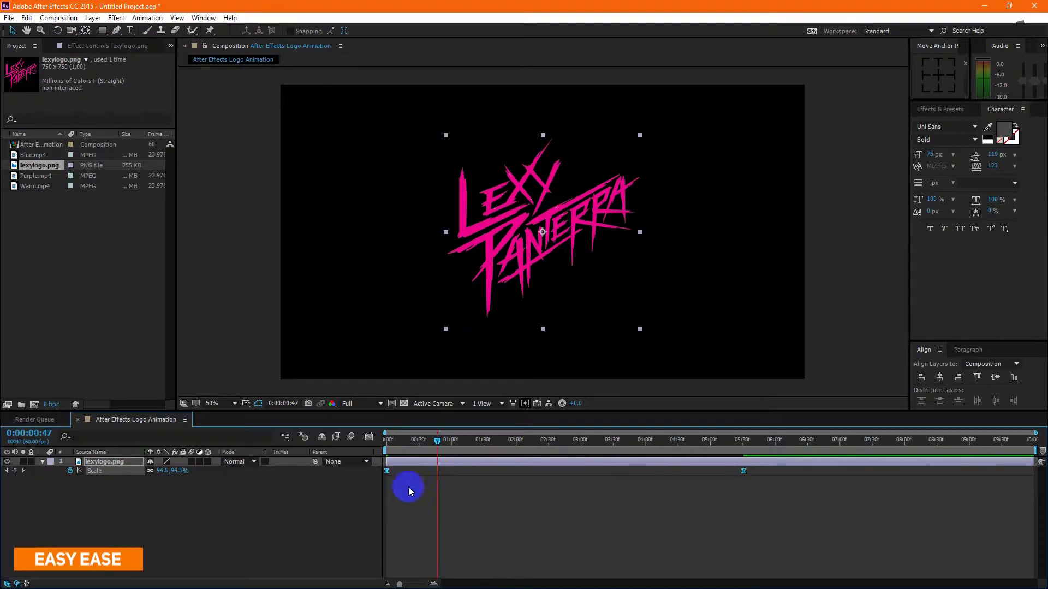
pyautogui.click(105, 494)
# Add the Warm clip as a layer below the logo at about 0:00:01:55.
pyautogui.click(43, 467)
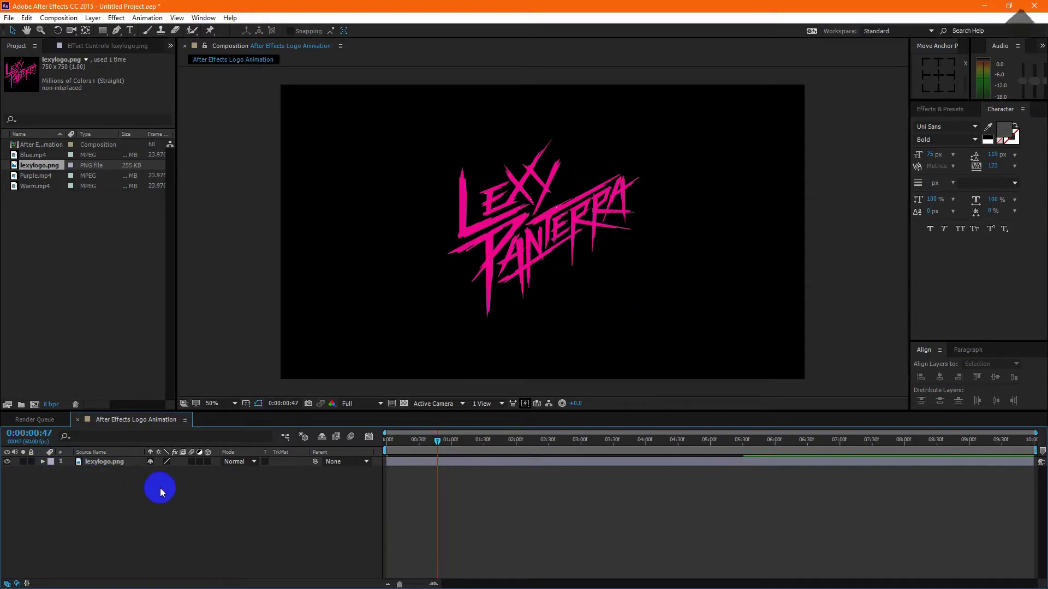
pyautogui.moveTo(438, 440); pyautogui.dragTo(376, 447)
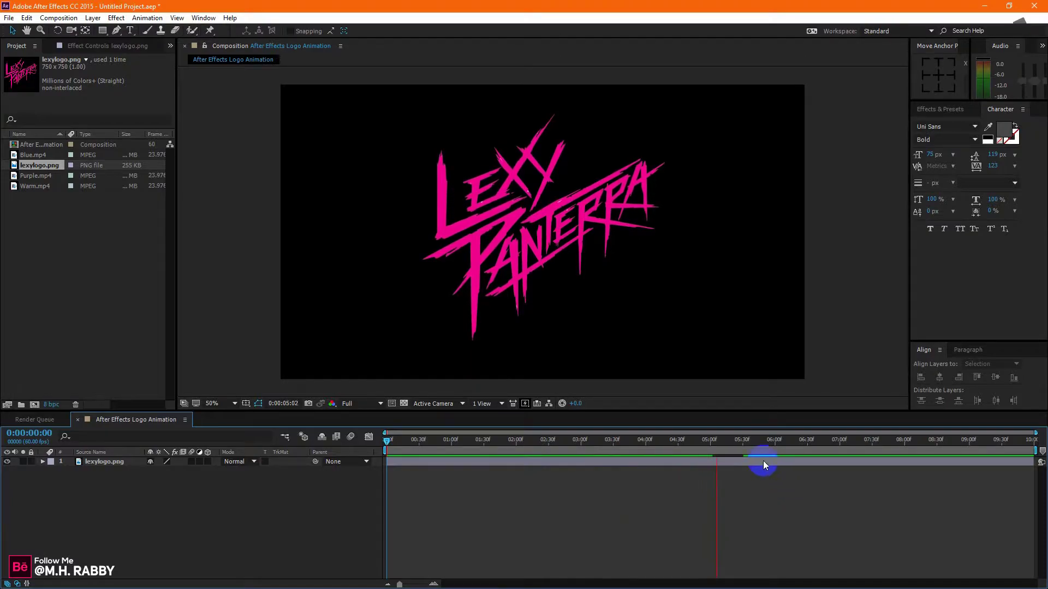
pyautogui.moveTo(739, 439); pyautogui.dragTo(509, 439)
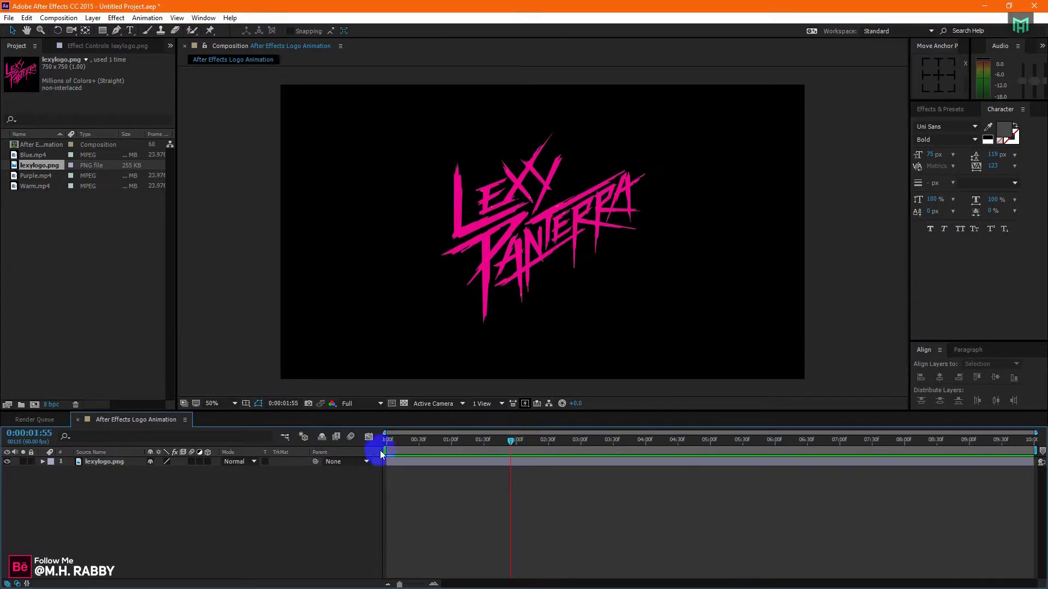
pyautogui.click(35, 200)
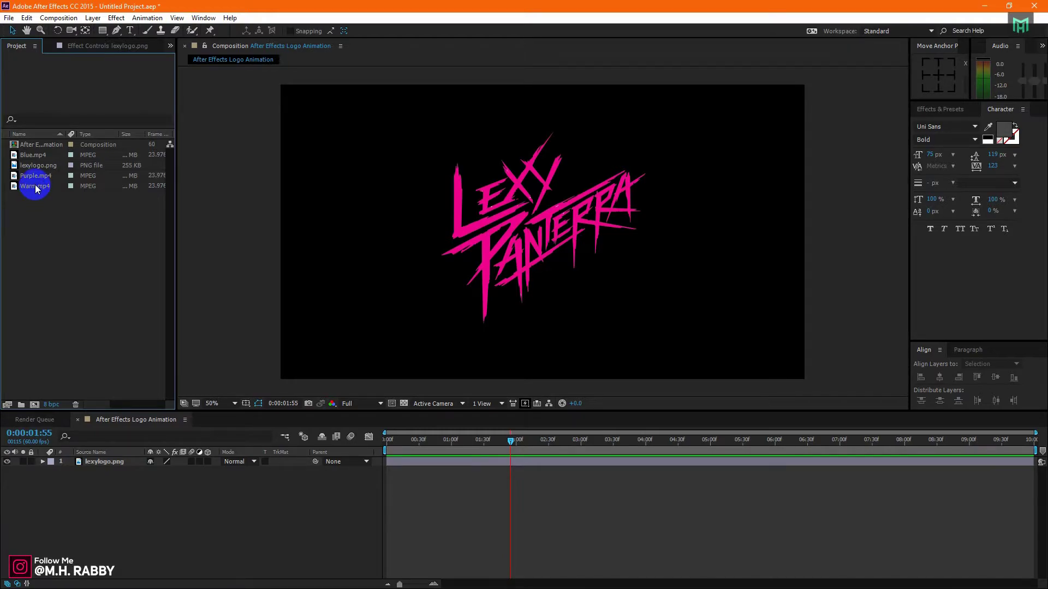
pyautogui.moveTo(35, 184); pyautogui.dragTo(77, 479)
# Add the Purple and Blue clips beneath it and hide the logo layer.
pyautogui.click(57, 169)
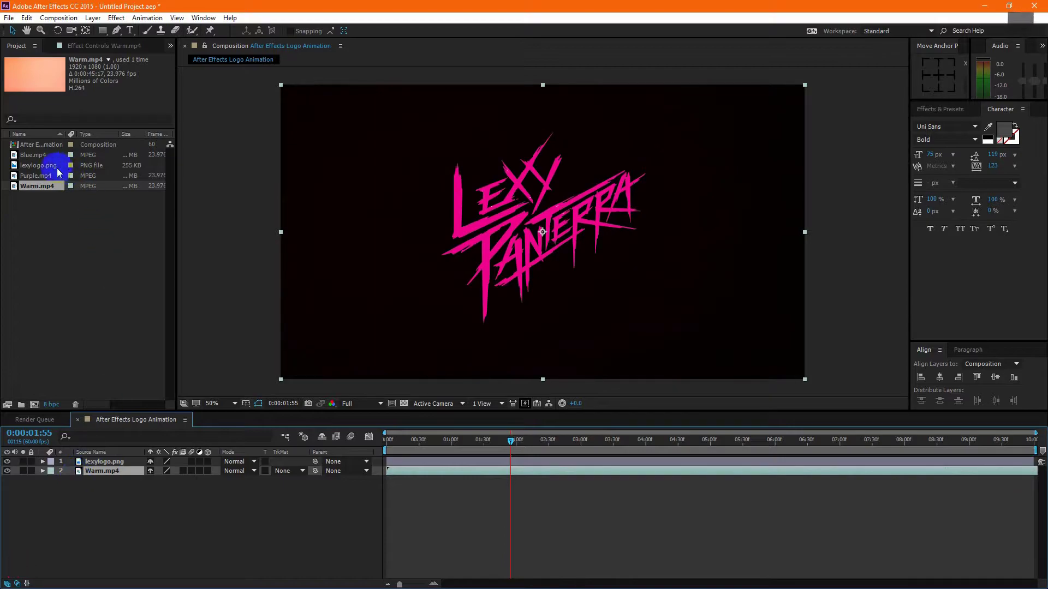
pyautogui.moveTo(39, 175); pyautogui.dragTo(131, 489)
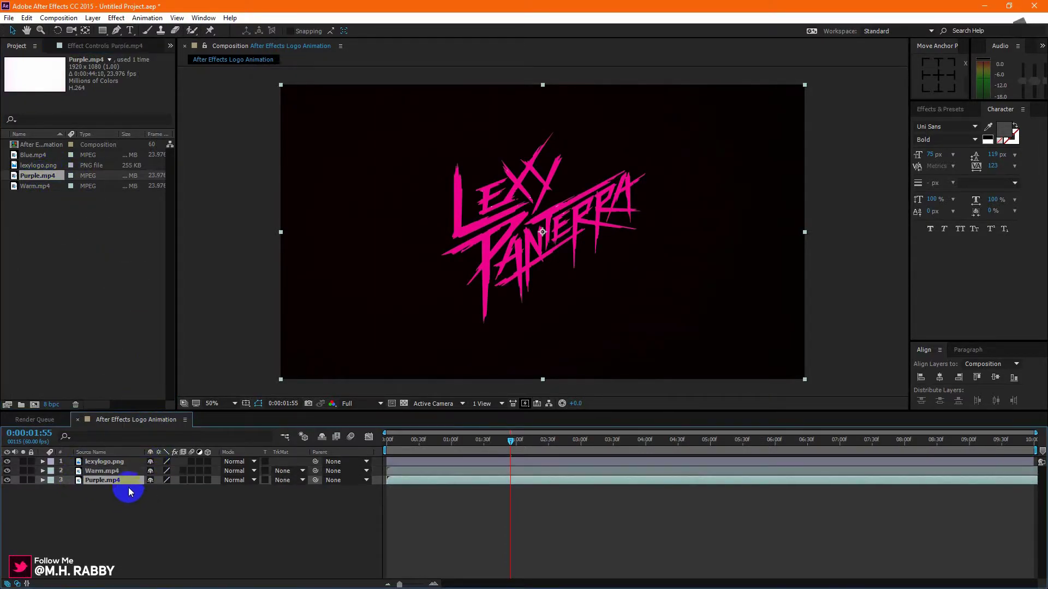
pyautogui.moveTo(41, 158); pyautogui.dragTo(149, 519)
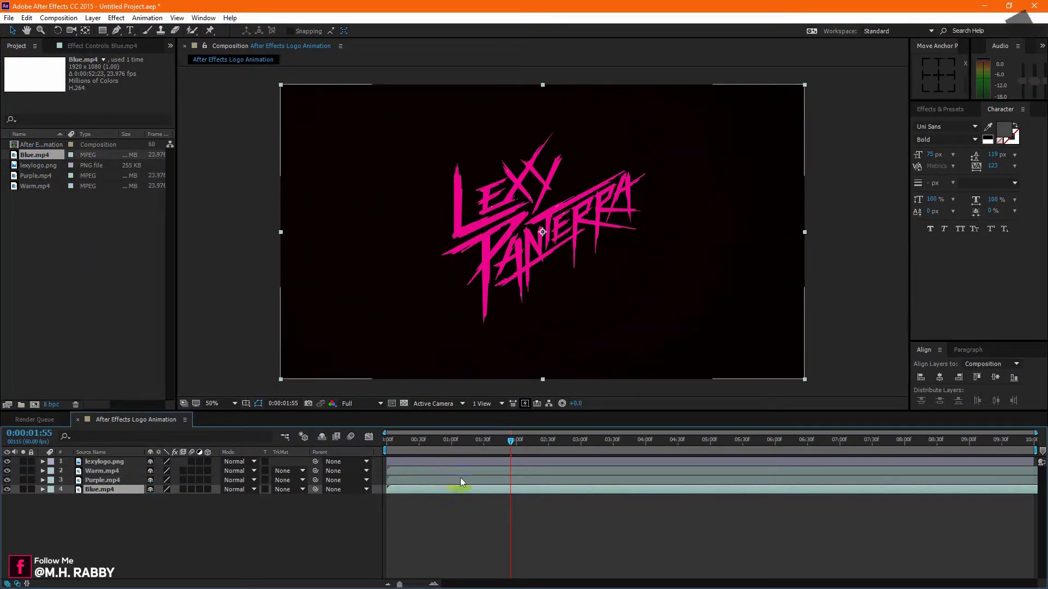
pyautogui.moveTo(453, 440); pyautogui.dragTo(411, 449)
pyautogui.click(46, 464)
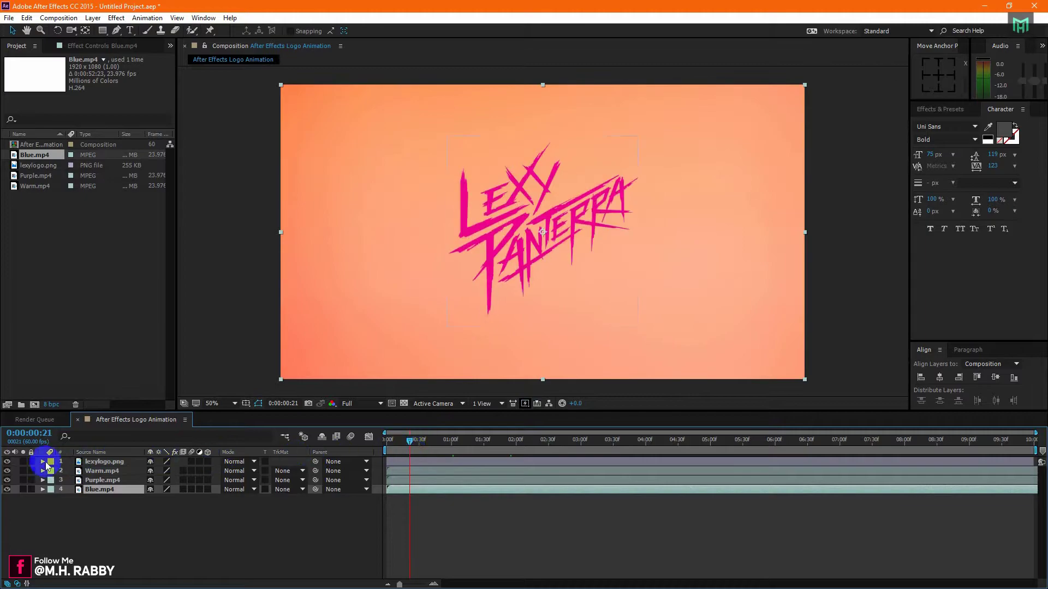
pyautogui.click(8, 462)
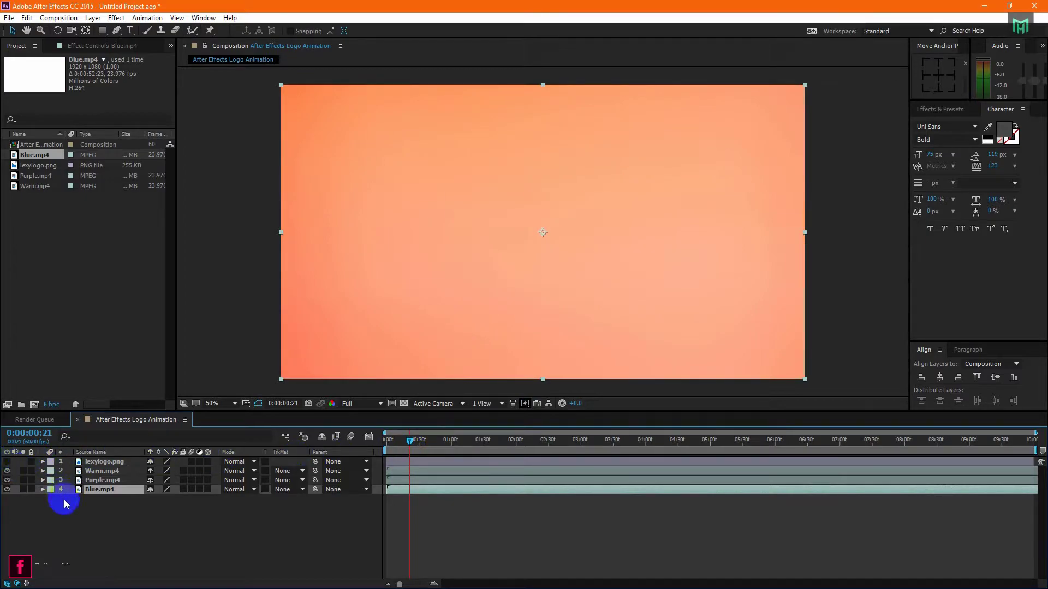
# Set Warm.mp4, Purple.mp4 and Blue.mp4 to Screen in the Mode column.
pyautogui.moveTo(56, 498); pyautogui.dragTo(101, 473)
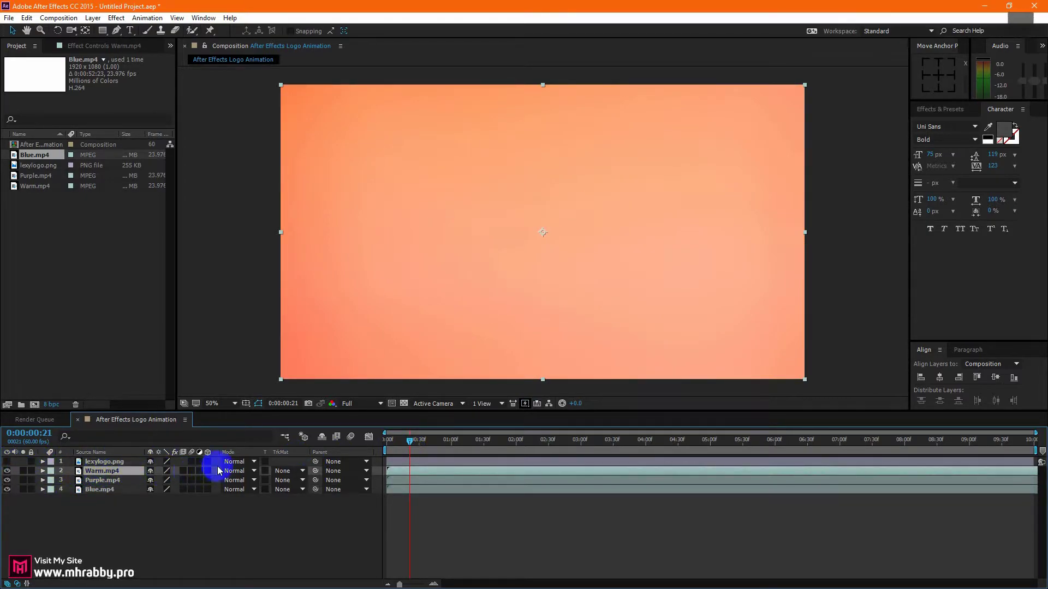
pyautogui.click(235, 471)
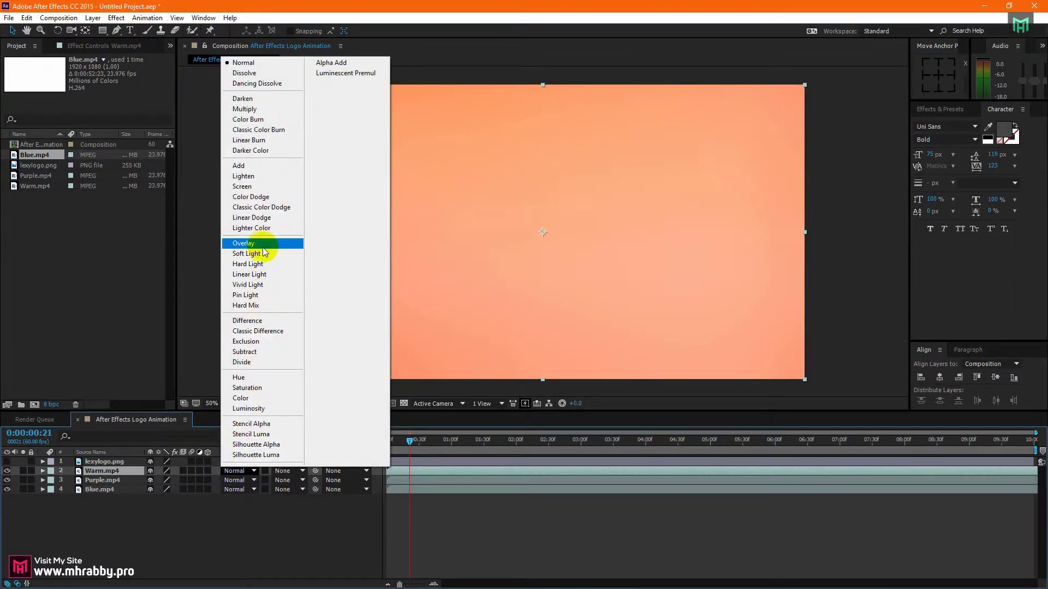
pyautogui.click(255, 187)
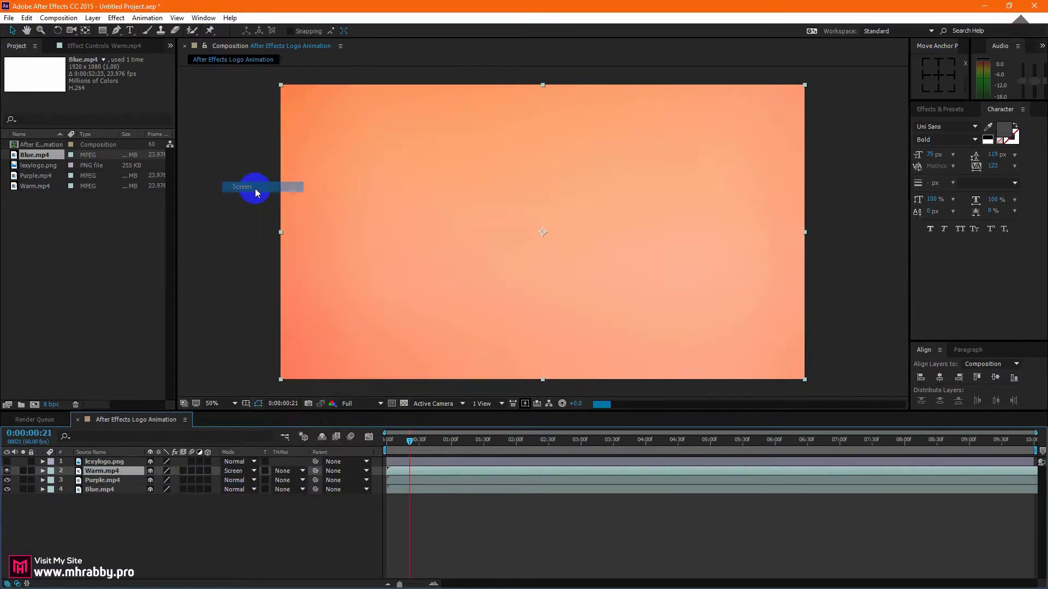
pyautogui.click(234, 480)
pyautogui.click(241, 195)
pyautogui.click(235, 490)
pyautogui.click(242, 204)
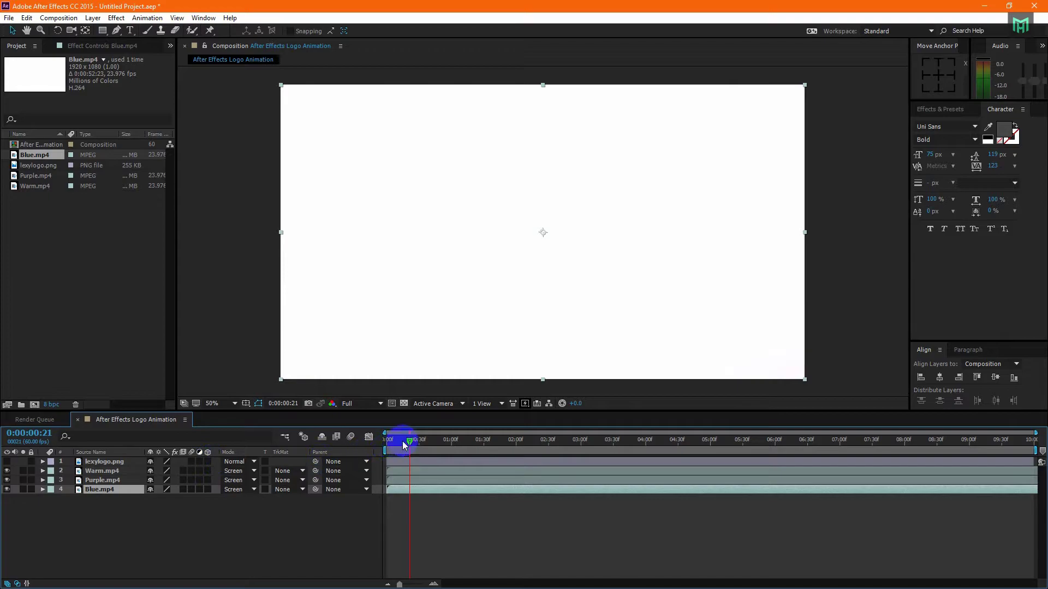
pyautogui.moveTo(409, 443); pyautogui.dragTo(422, 443)
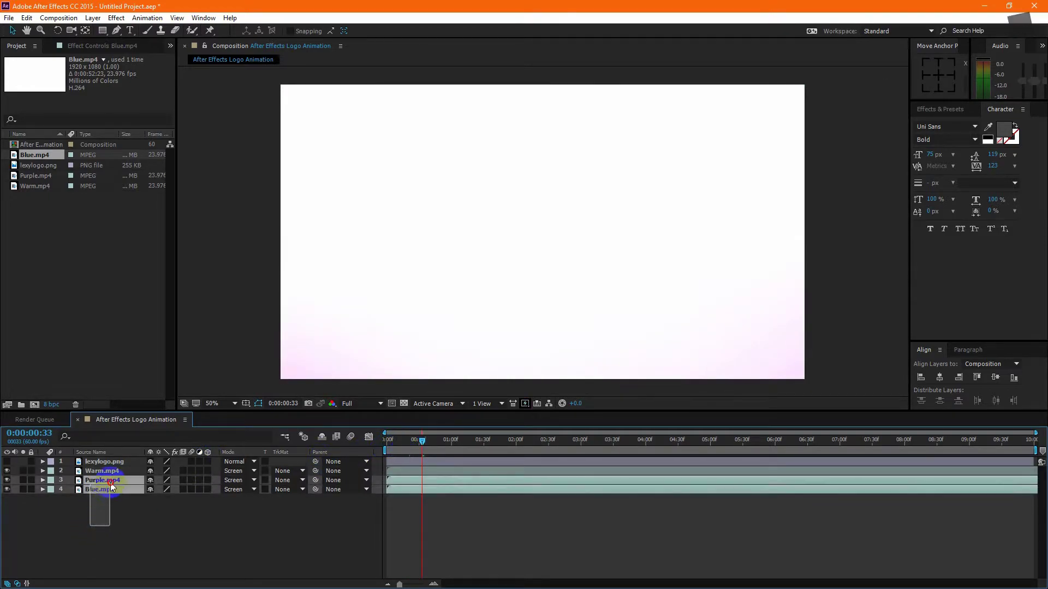
# Reveal the clips' Opacity and set Purple to 20% and Blue to 25%.
pyautogui.moveTo(111, 487); pyautogui.dragTo(113, 472)
pyautogui.press('t')
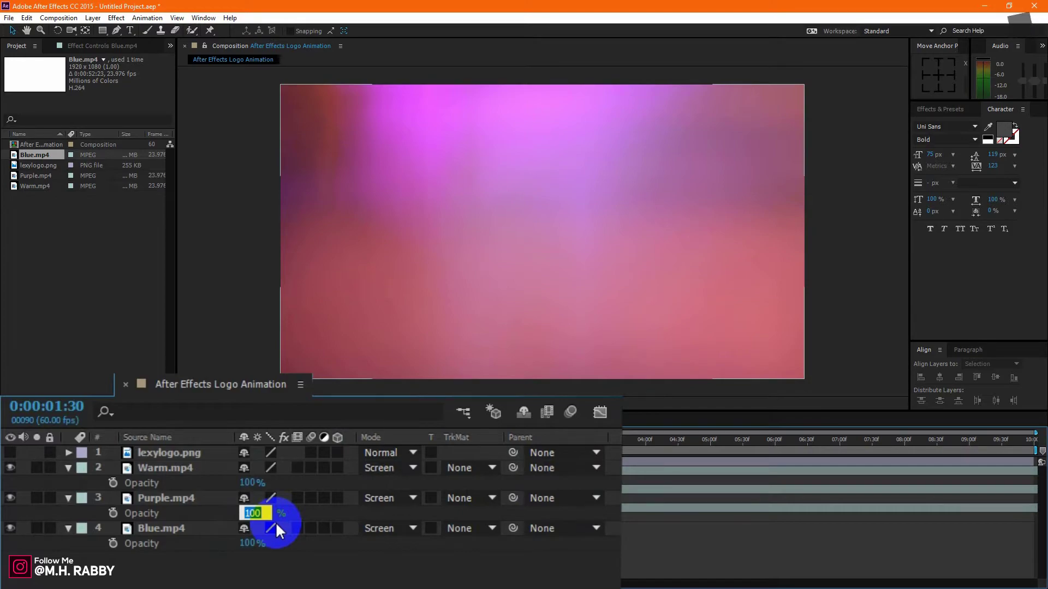
pyautogui.press('Return')
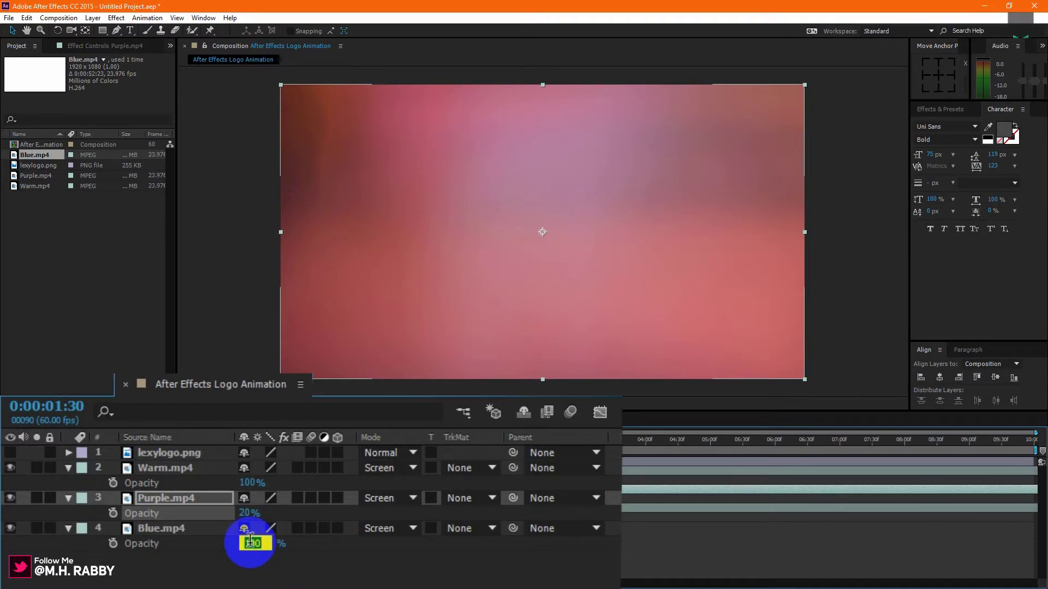
pyautogui.click(250, 543)
pyautogui.write('25')
pyautogui.press('Return')
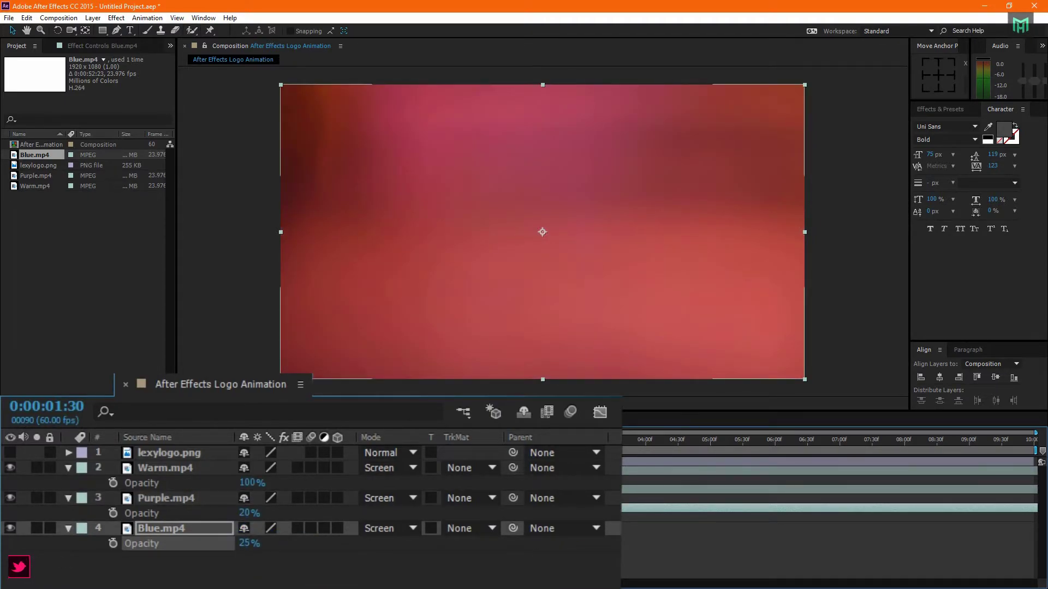
# Preview the blended light-leak background from the start.
pyautogui.press('Home')
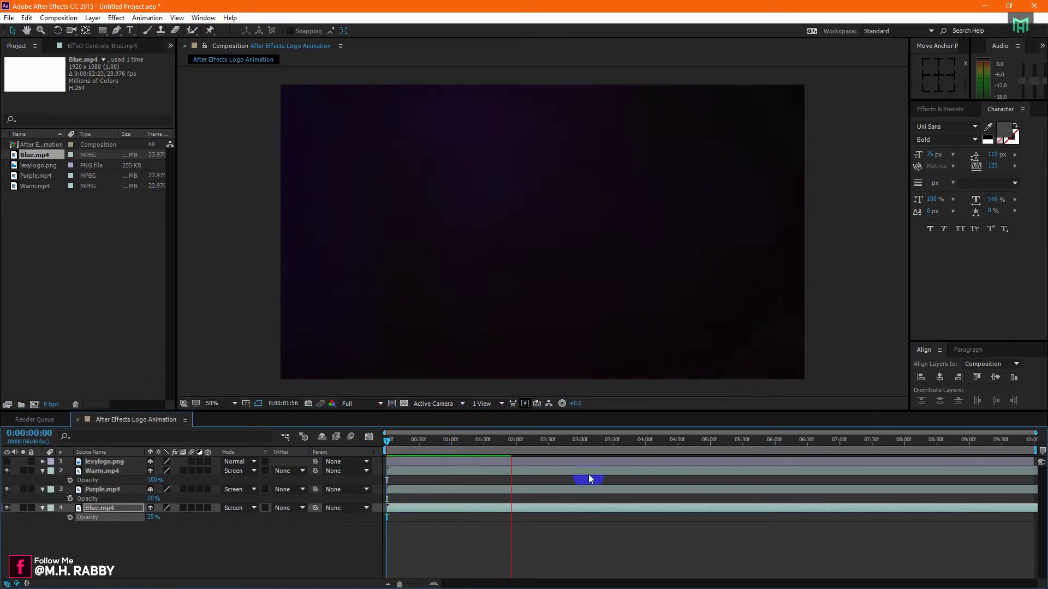
pyautogui.press('space')
pyautogui.press('space')
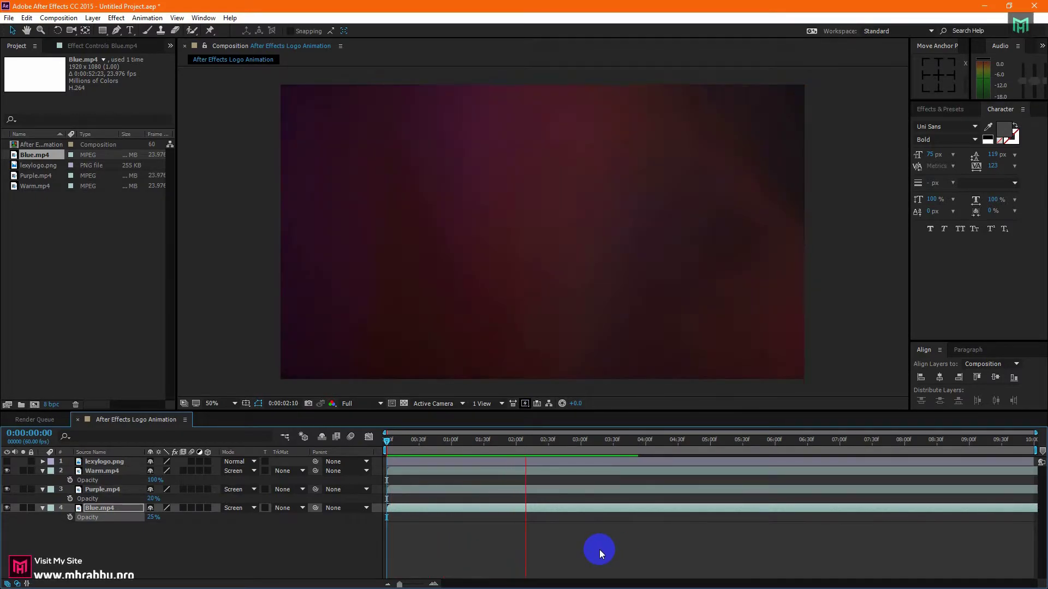
pyautogui.click(558, 445)
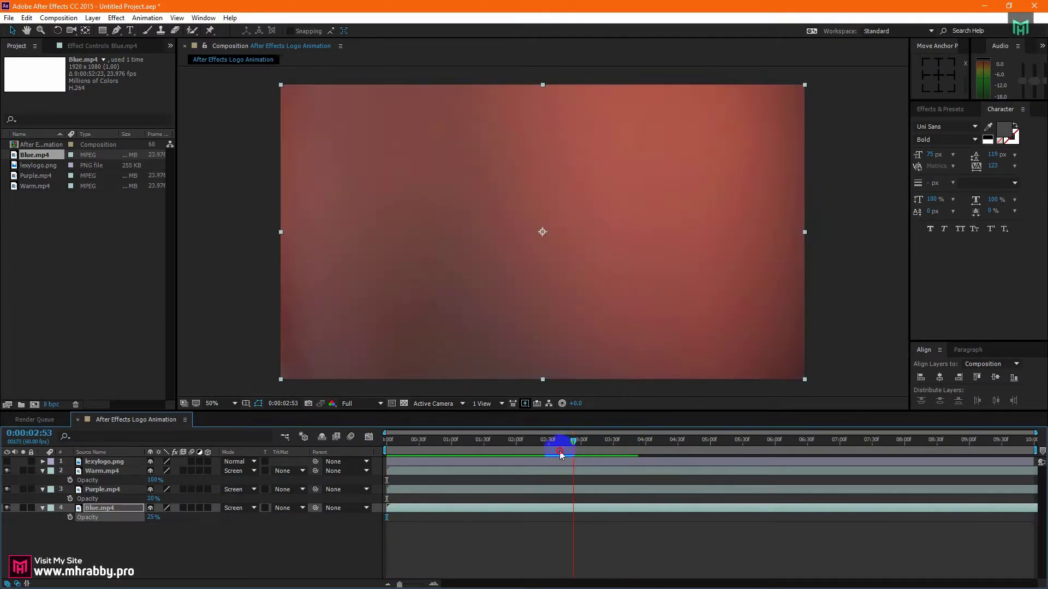
# Pre-compose the Warm, Purple and Blue layers into 'Light Leaks', moving all attributes.
pyautogui.moveTo(81, 540); pyautogui.dragTo(100, 469)
pyautogui.click(43, 470)
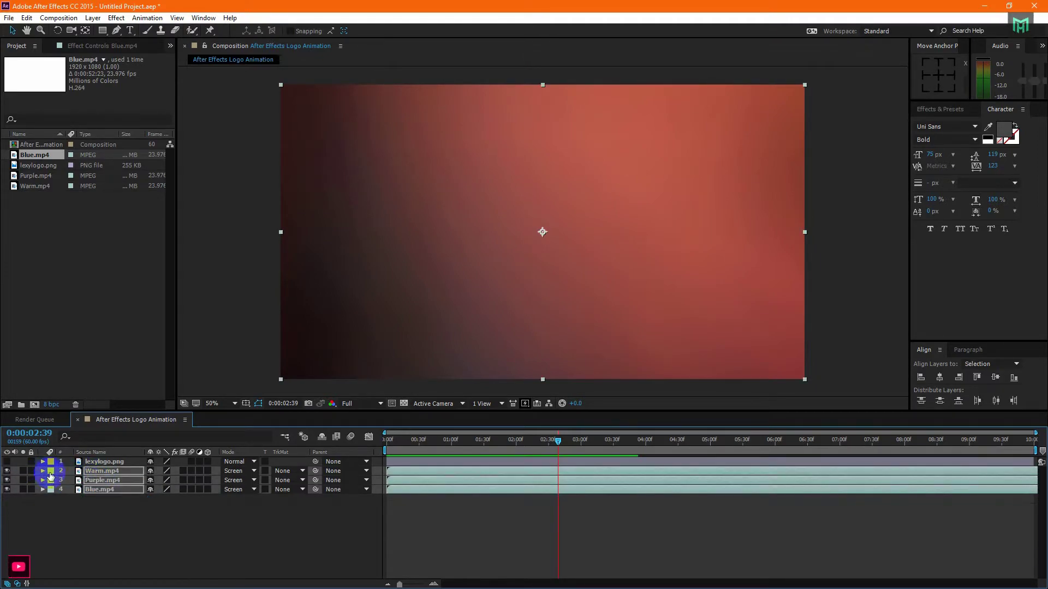
pyautogui.rightClick(101, 471)
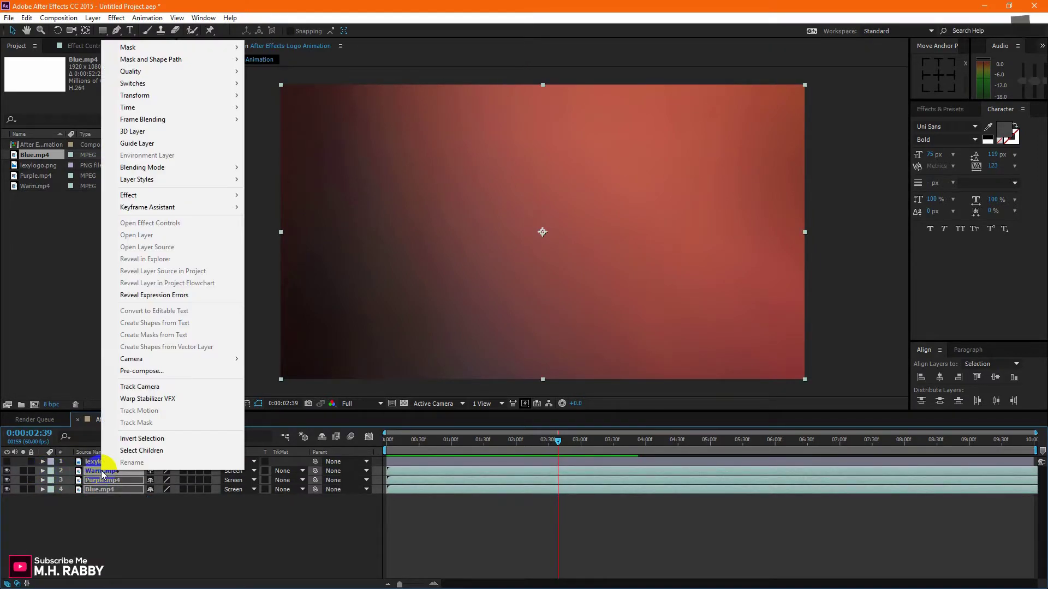
pyautogui.click(154, 373)
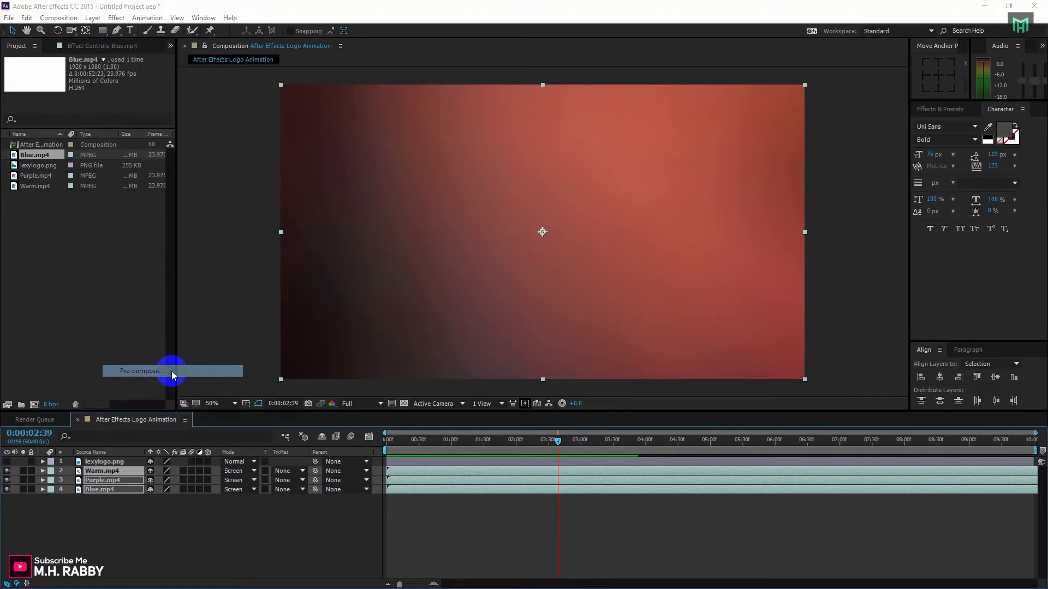
pyautogui.write('Light Leaks')
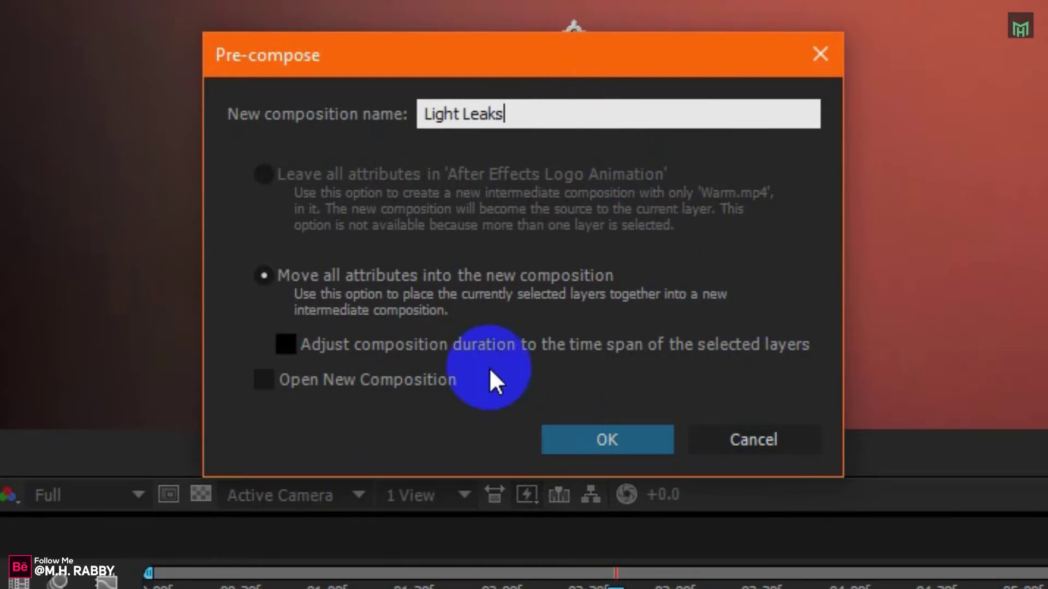
pyautogui.click(349, 270)
pyautogui.click(579, 436)
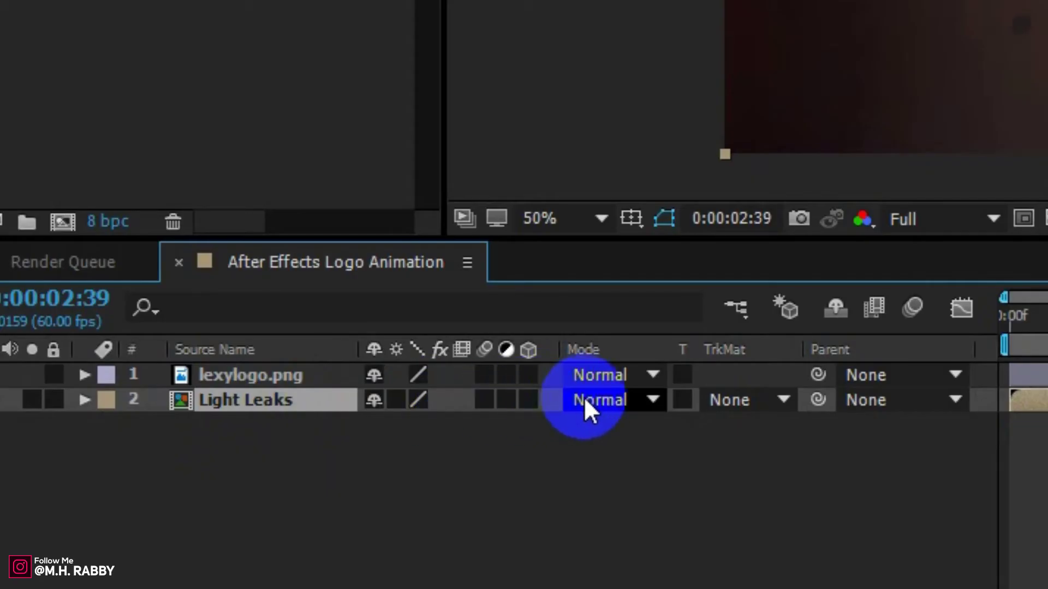
# Set Light Leaks' track matte to Alpha Matte 'lexylogo.png' and scrub to check it.
pyautogui.click(721, 403)
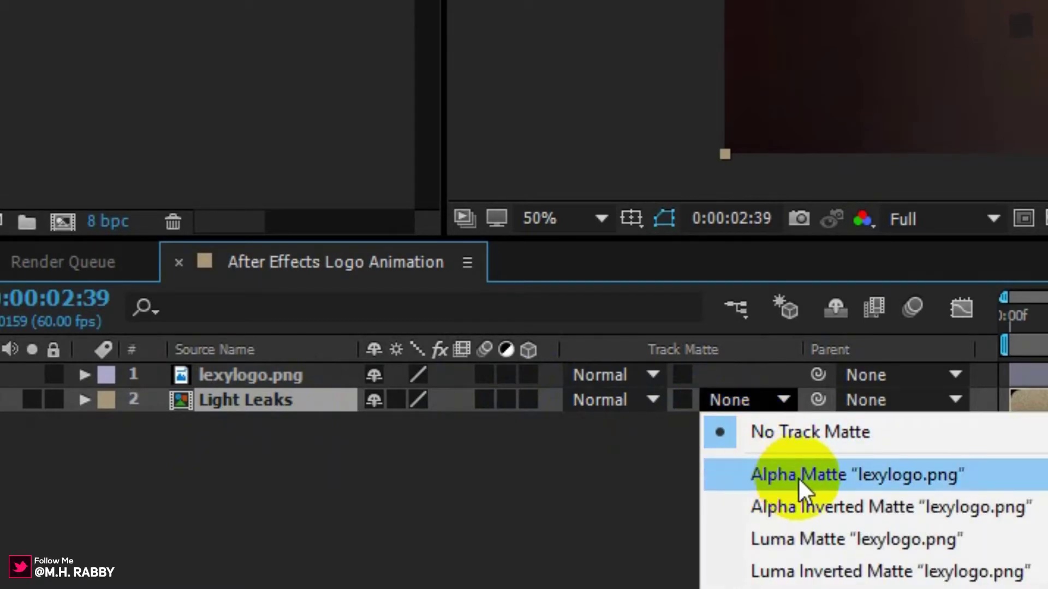
pyautogui.click(815, 479)
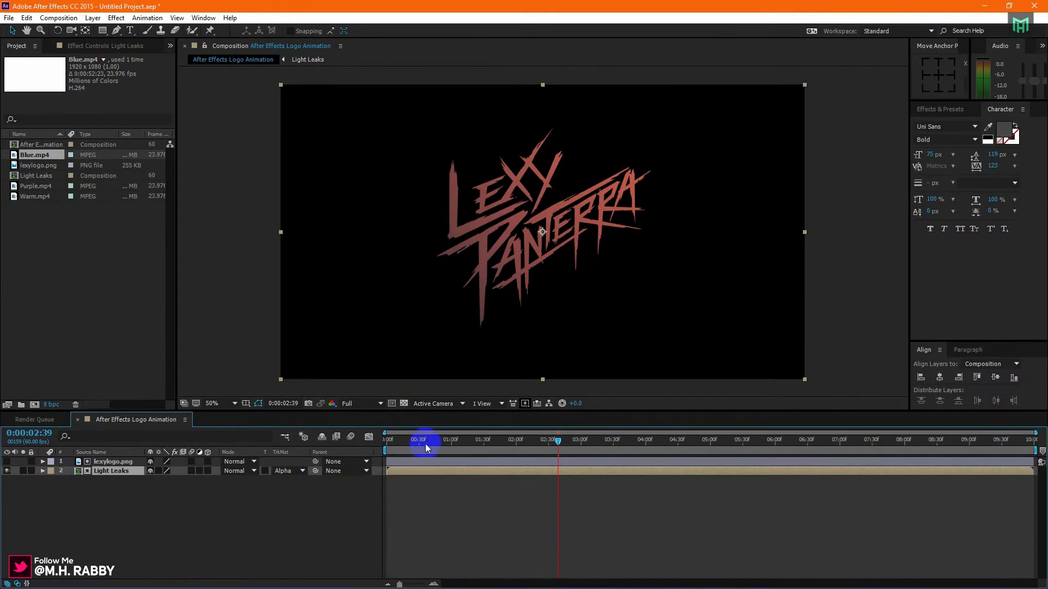
pyautogui.press('Home')
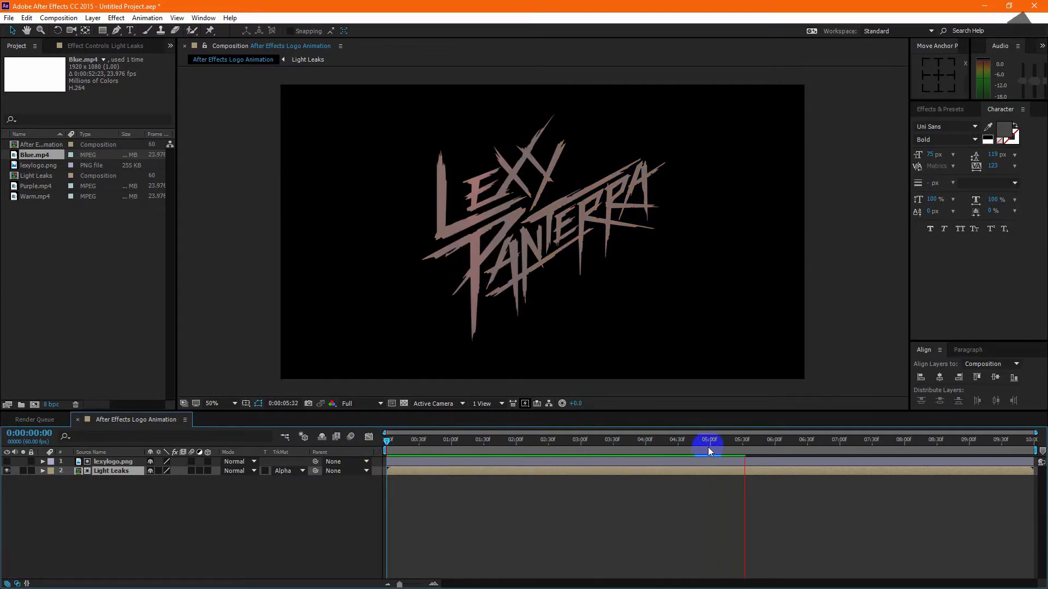
pyautogui.moveTo(758, 444); pyautogui.dragTo(330, 468)
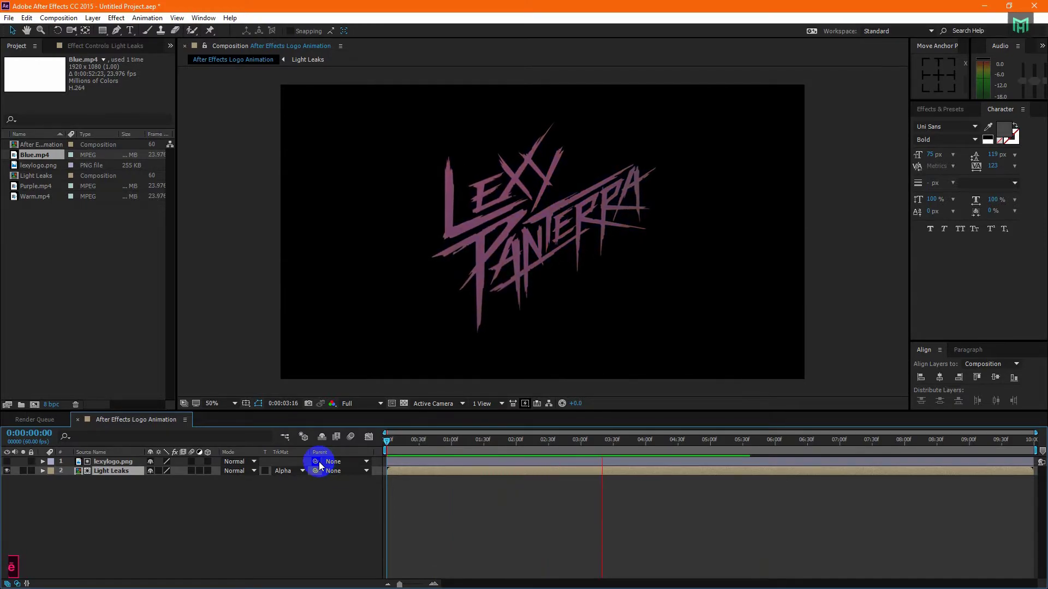
pyautogui.moveTo(623, 446); pyautogui.dragTo(592, 447)
# Add Purple.mp4 as the bottom layer with Overlay blending.
pyautogui.click(114, 503)
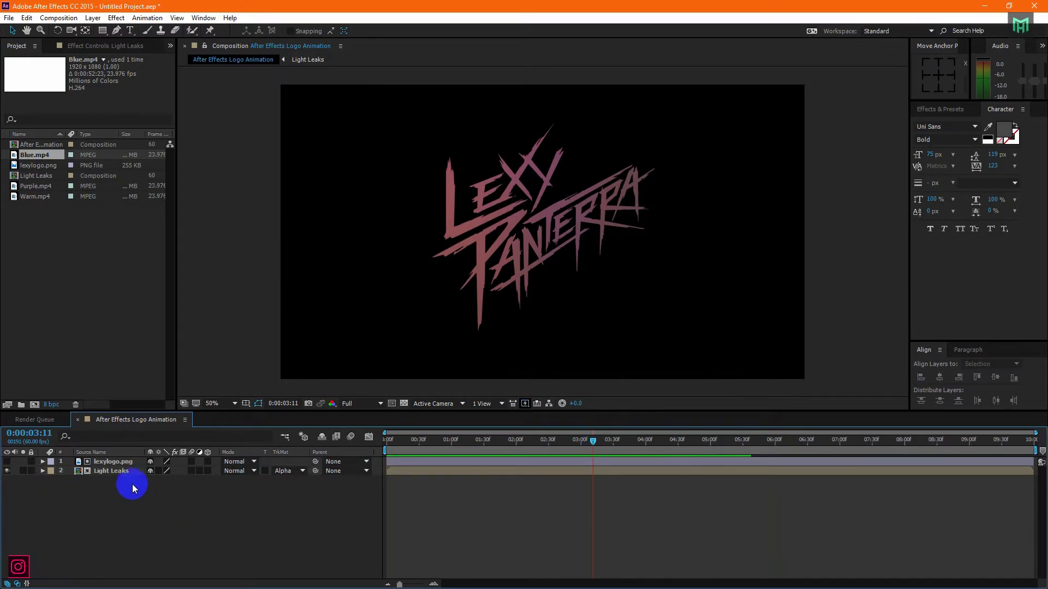
pyautogui.moveTo(37, 186); pyautogui.dragTo(88, 499)
pyautogui.click(85, 481)
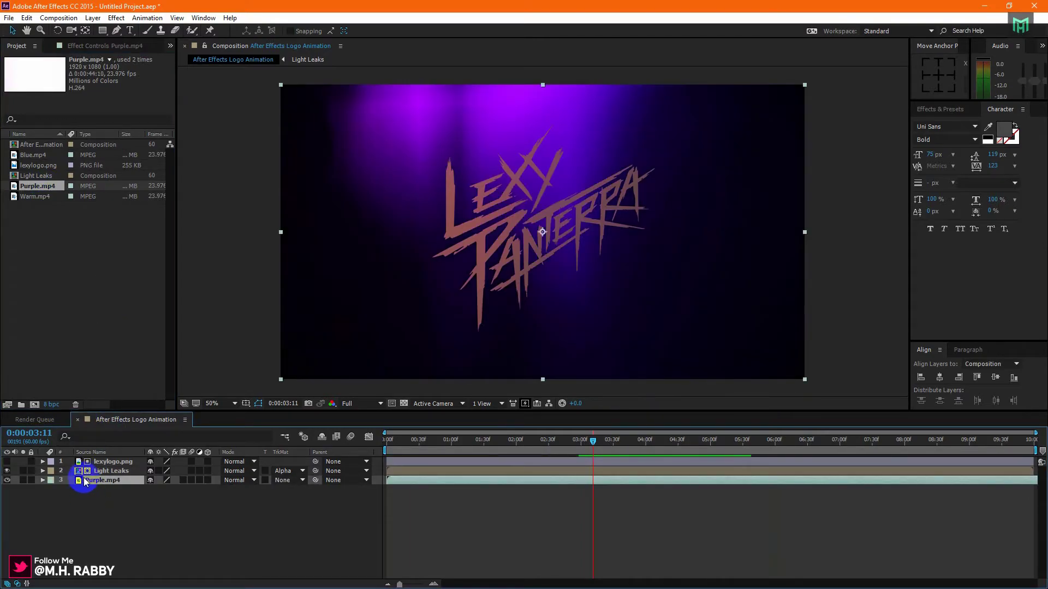
pyautogui.click(240, 481)
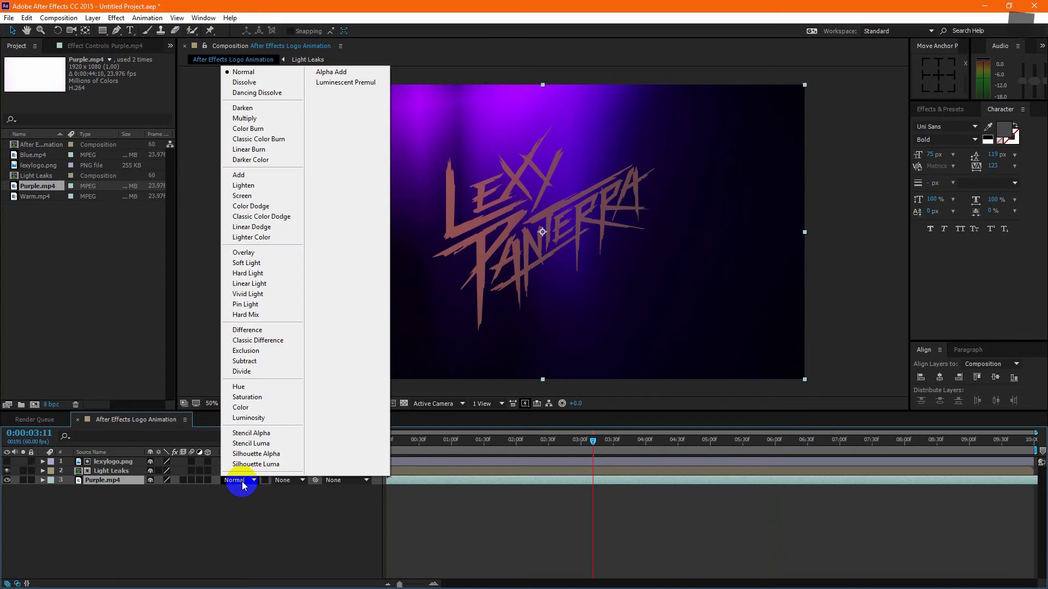
pyautogui.click(251, 253)
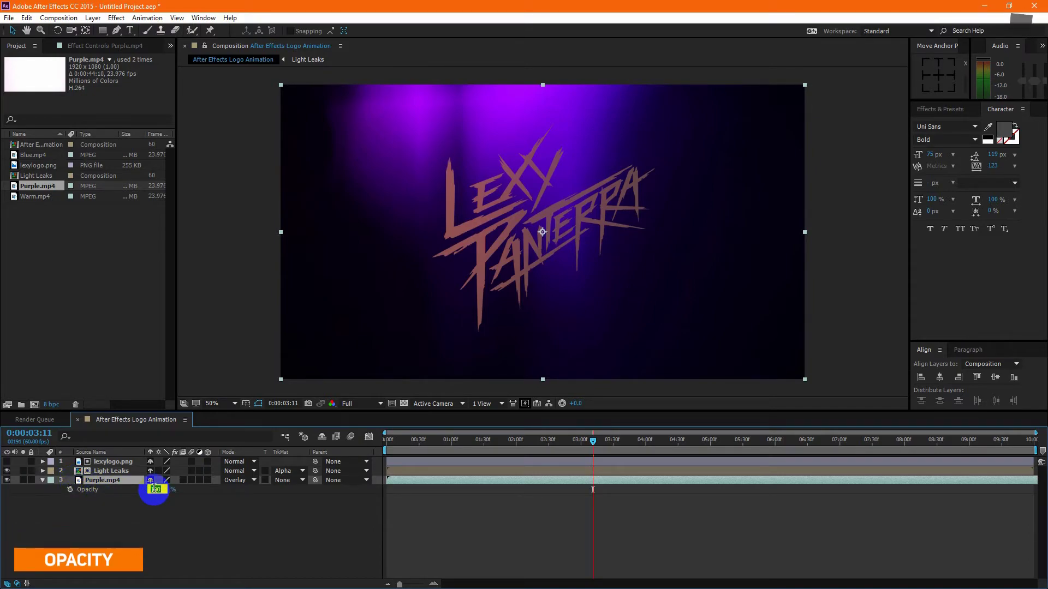
# Set the purple layer's opacity to 15% and preview the animation.
pyautogui.write('1')
pyautogui.press('Return')
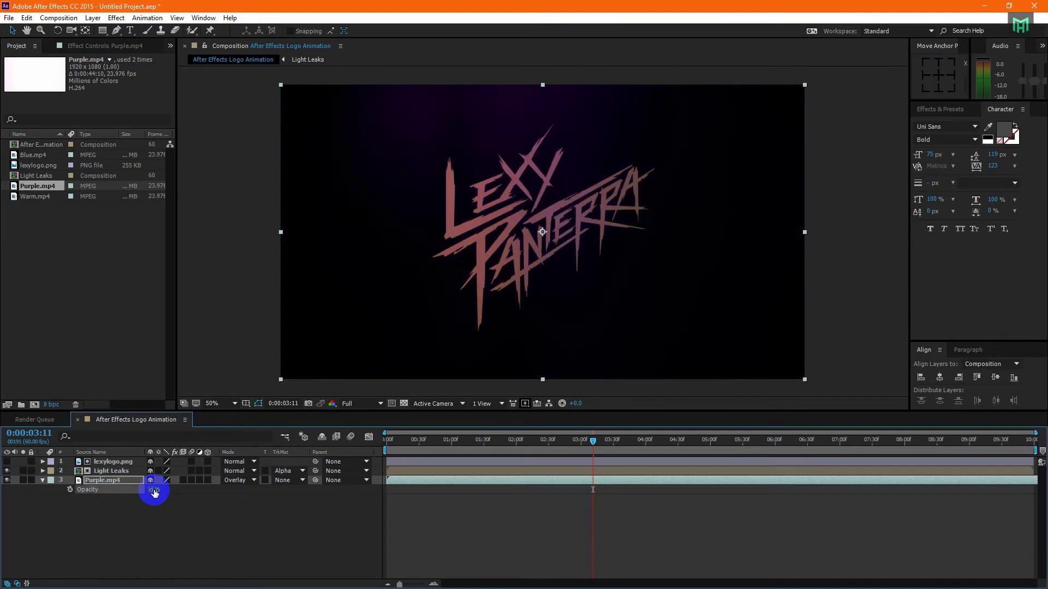
pyautogui.moveTo(154, 490); pyautogui.dragTo(158, 494)
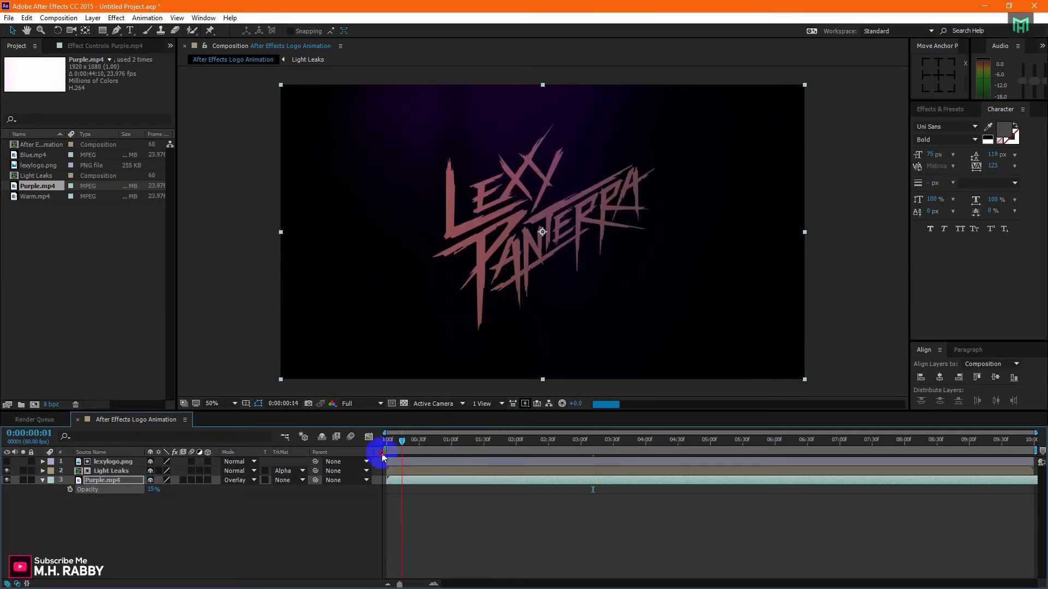
pyautogui.moveTo(448, 443); pyautogui.dragTo(376, 452)
pyautogui.click(259, 531)
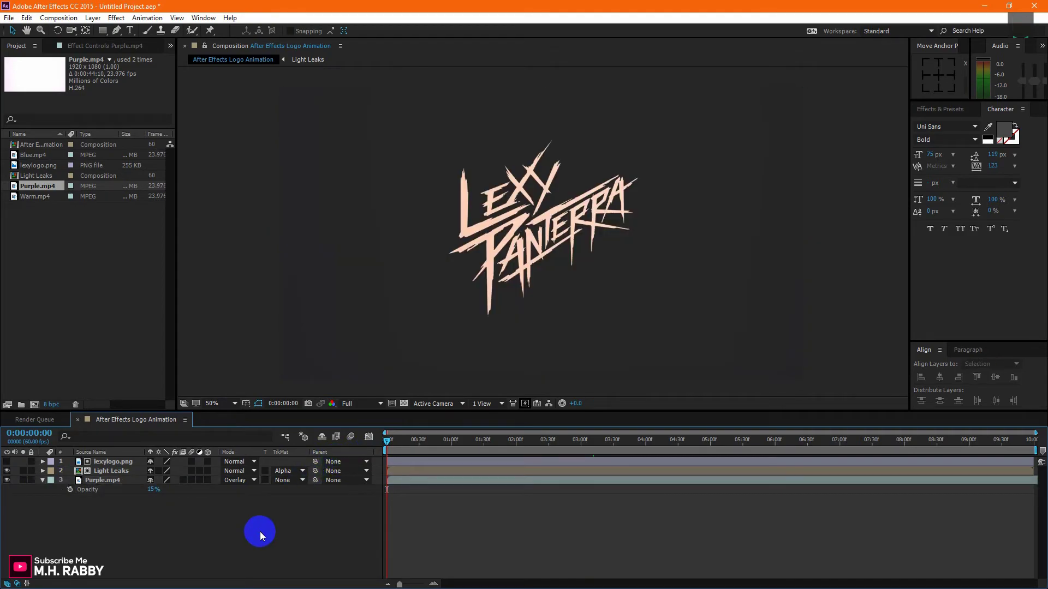
pyautogui.moveTo(428, 441); pyautogui.dragTo(635, 446)
pyautogui.press('space')
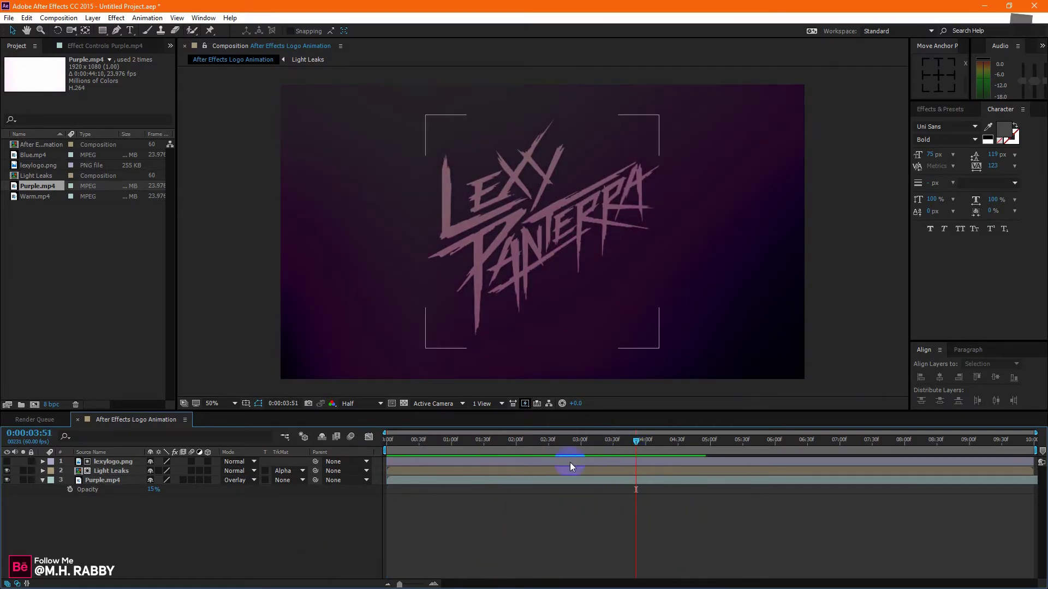
# Stop the preview and create a new black 1920×1080 solid, Black Solid 1.
pyautogui.click(117, 556)
pyautogui.rightClick(116, 556)
pyautogui.moveTo(156, 451)
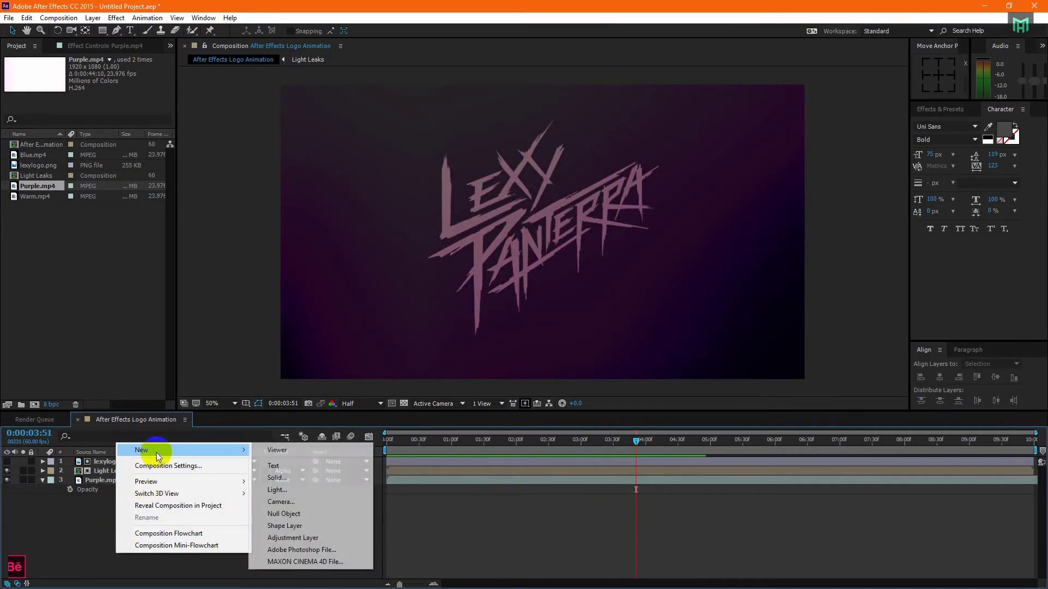
pyautogui.click(269, 474)
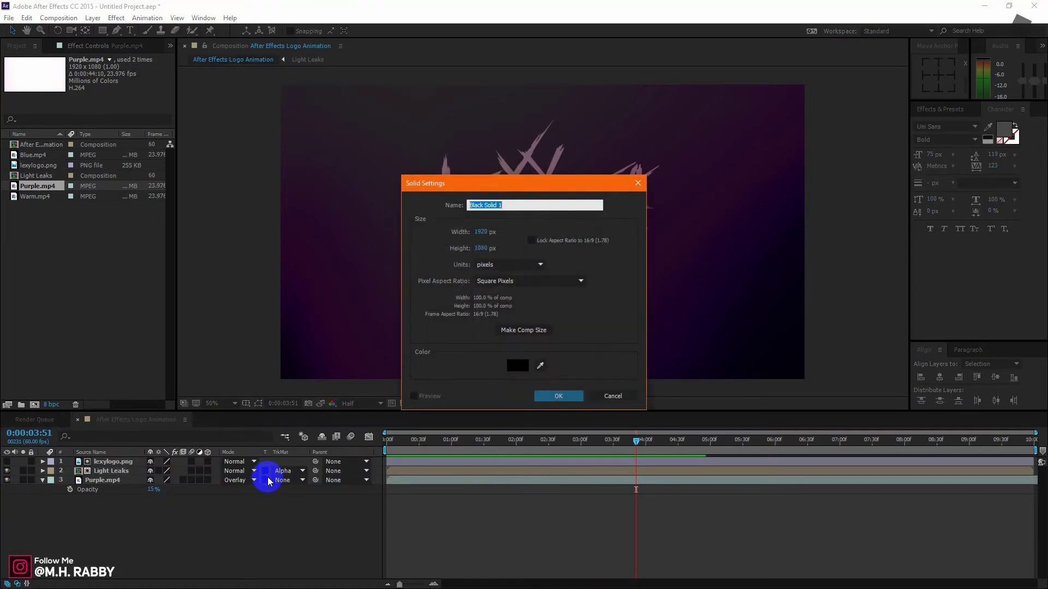
pyautogui.click(561, 394)
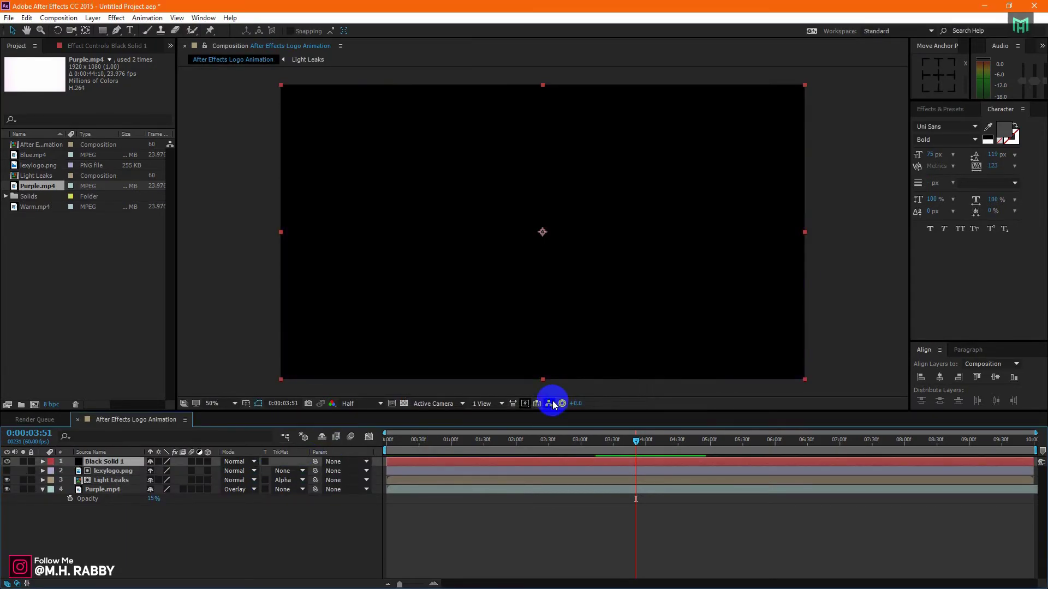
# Move Black Solid 1 below Purple.mp4 and preview the animation from the start.
pyautogui.moveTo(117, 461); pyautogui.dragTo(126, 529)
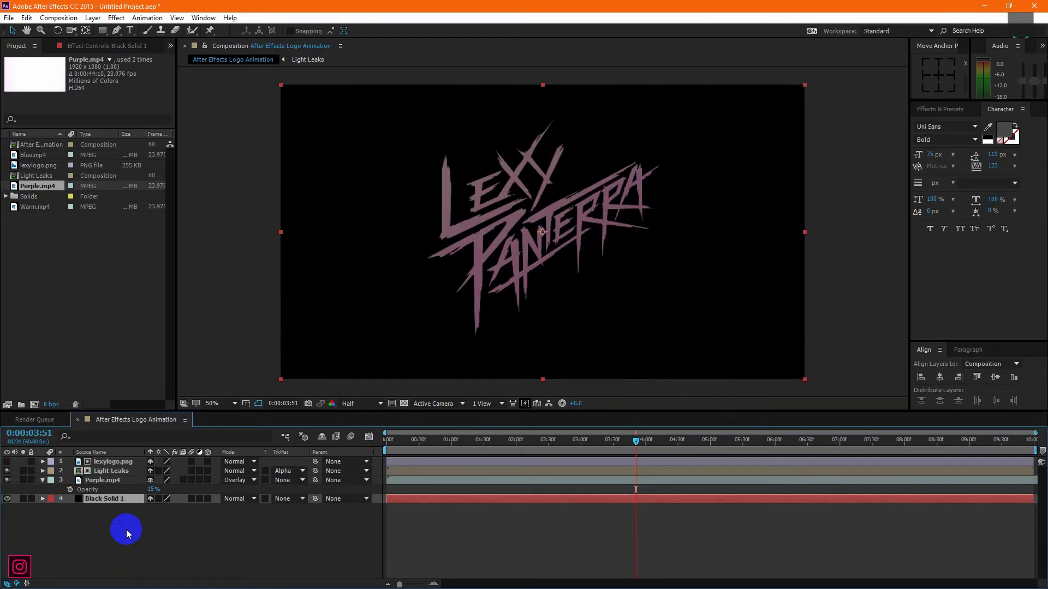
pyautogui.moveTo(440, 435); pyautogui.dragTo(369, 448)
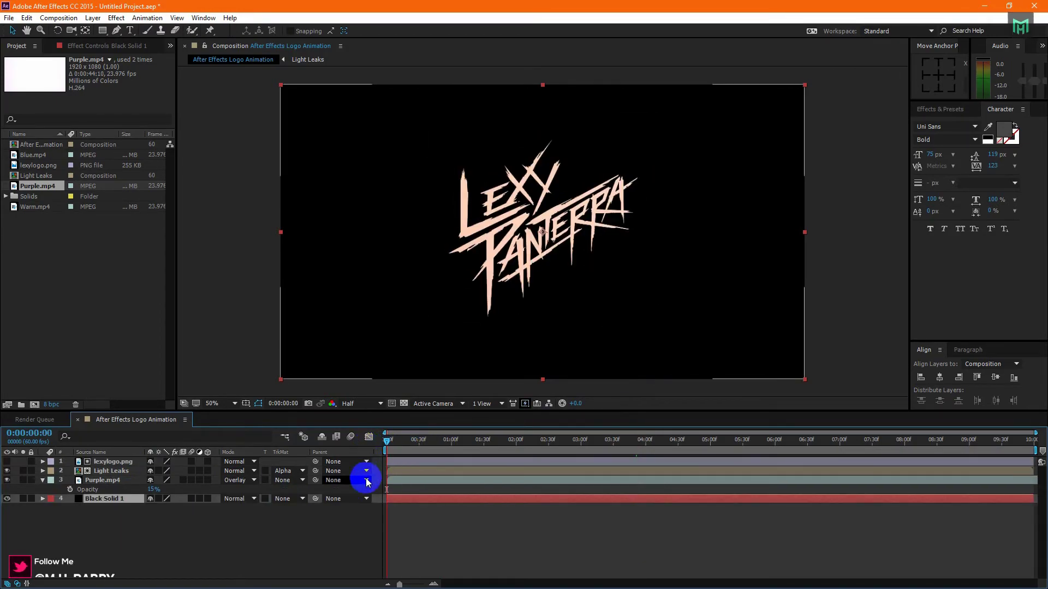
pyautogui.press('space')
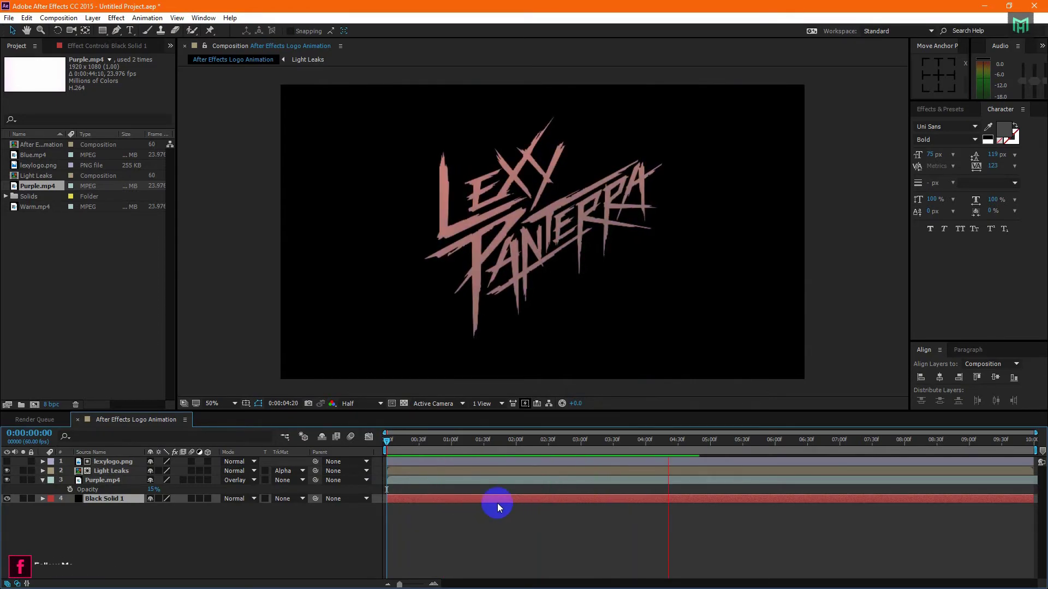
# Stop playback at about 3:23 and toggle Purple.mp4's visibility to compare the look.
pyautogui.click(601, 477)
pyautogui.moveTo(657, 439); pyautogui.dragTo(606, 457)
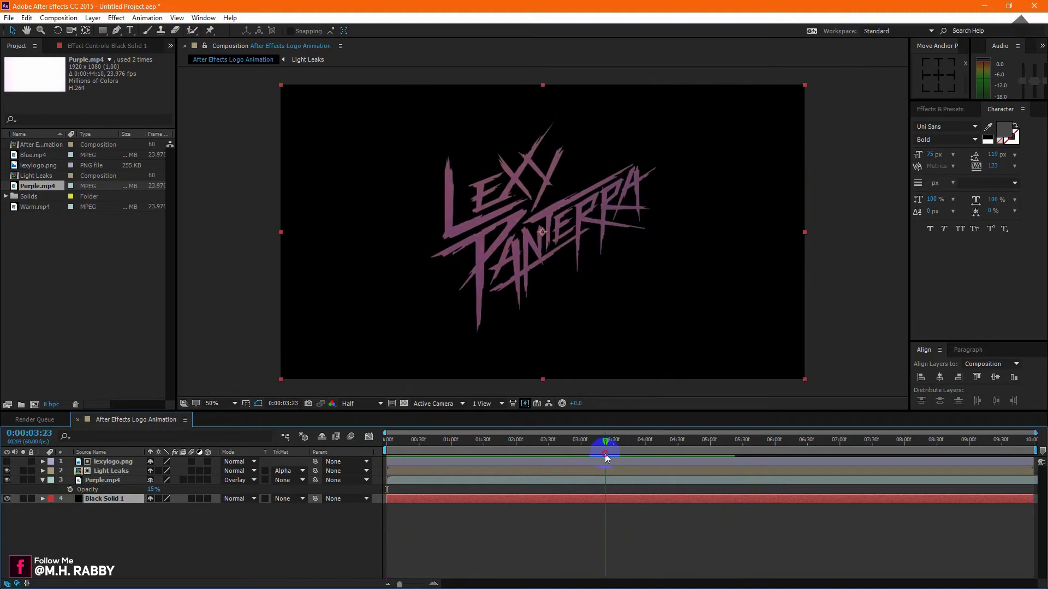
pyautogui.click(6, 480)
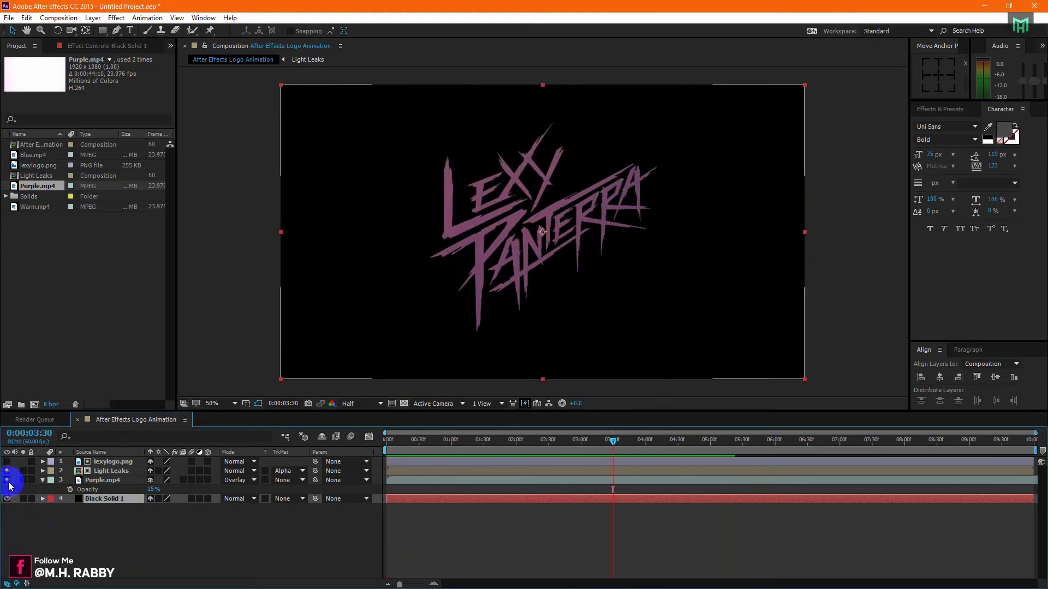
# Switch Purple.mp4's blending mode from Overlay to Screen and preview the result.
pyautogui.click(96, 480)
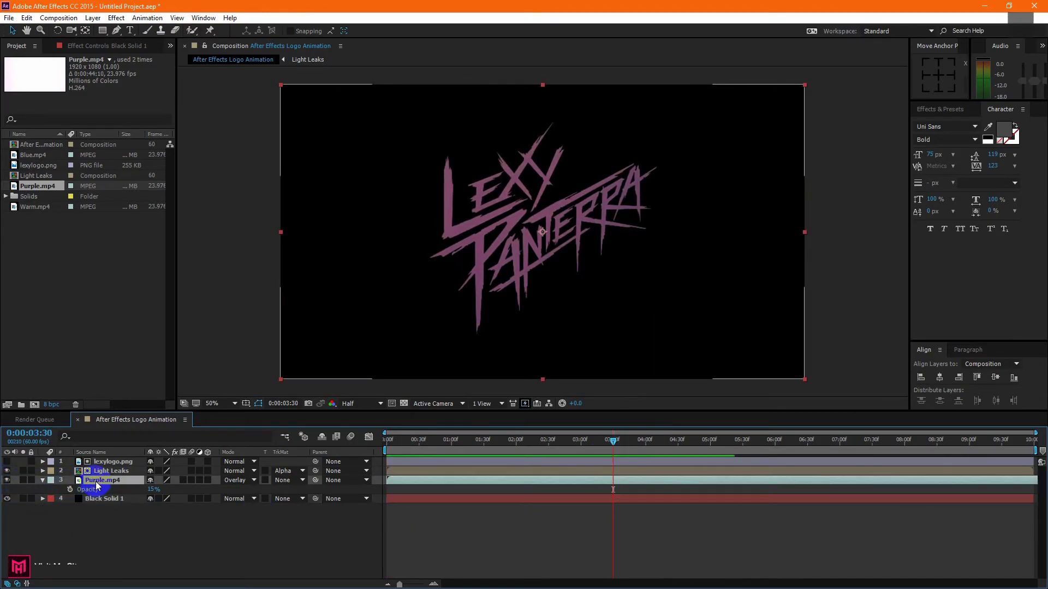
pyautogui.click(235, 480)
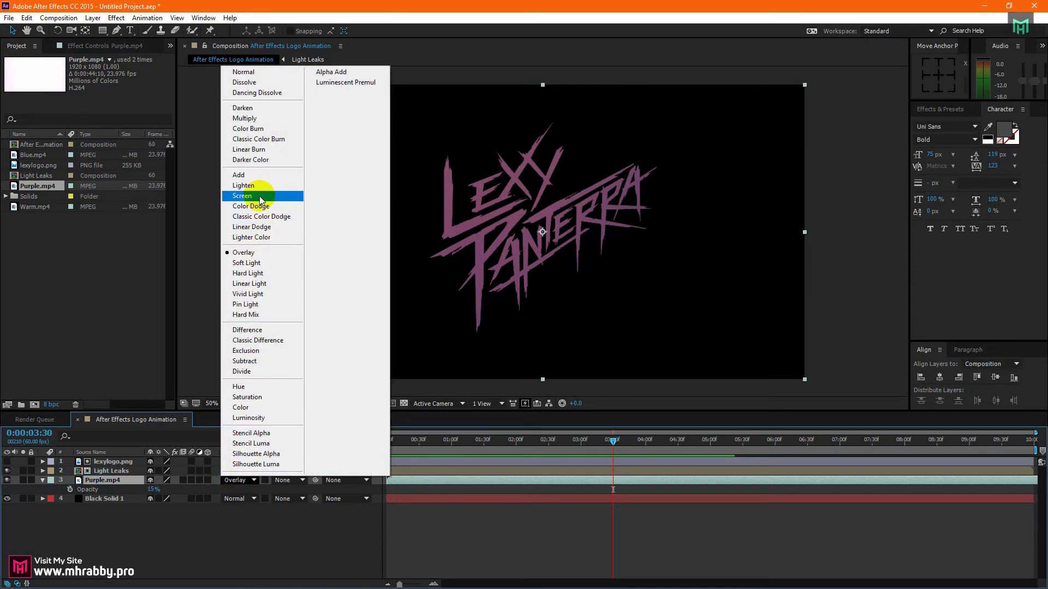
pyautogui.click(261, 196)
pyautogui.press('space')
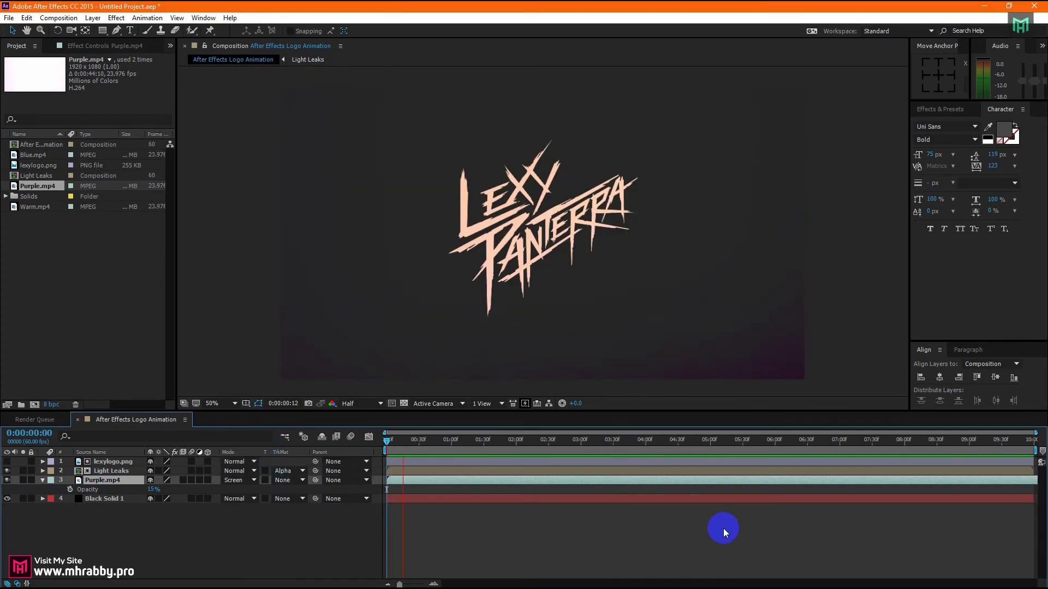